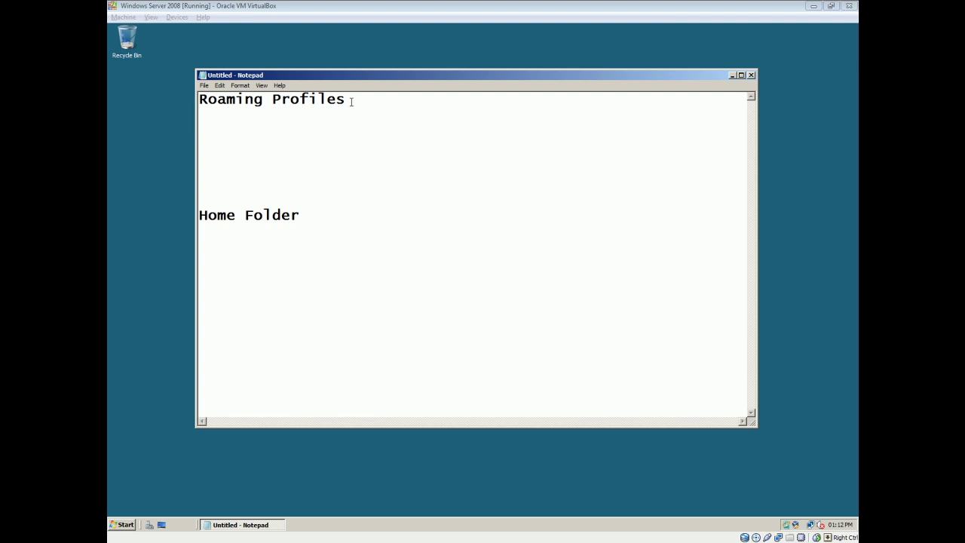
drag(352, 102, 194, 106)
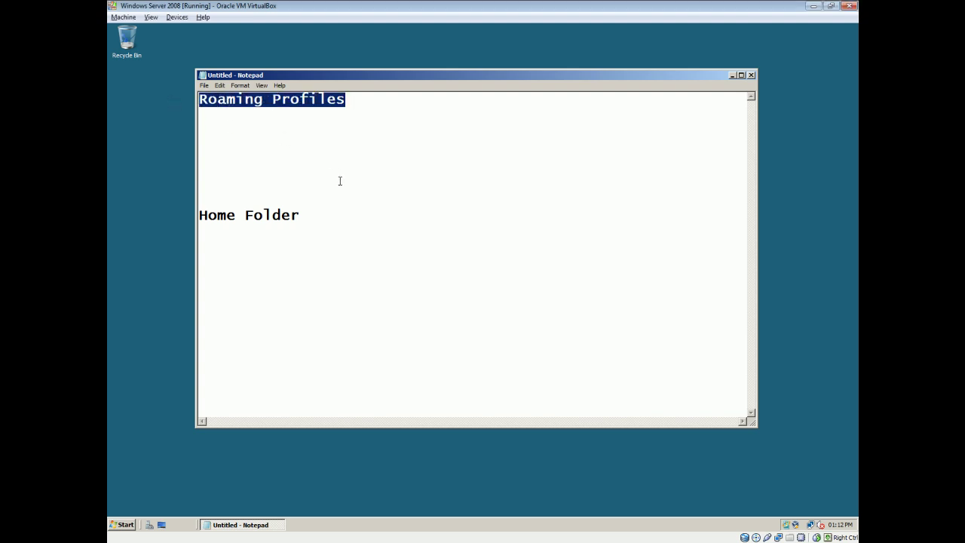
drag(326, 221, 194, 217)
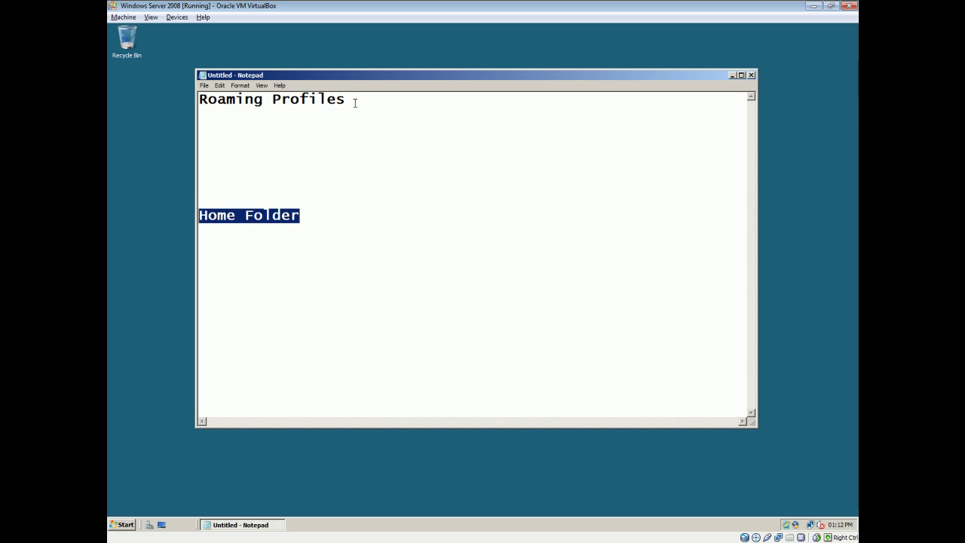
drag(351, 100, 197, 99)
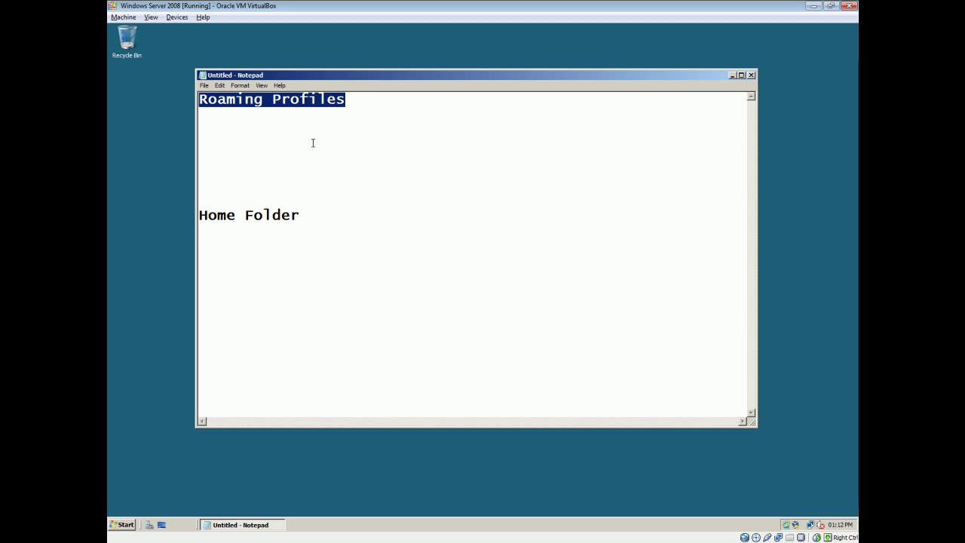
- Minimize the notes and create a folder named Profiles on Local Disk (C:)
click(732, 75)
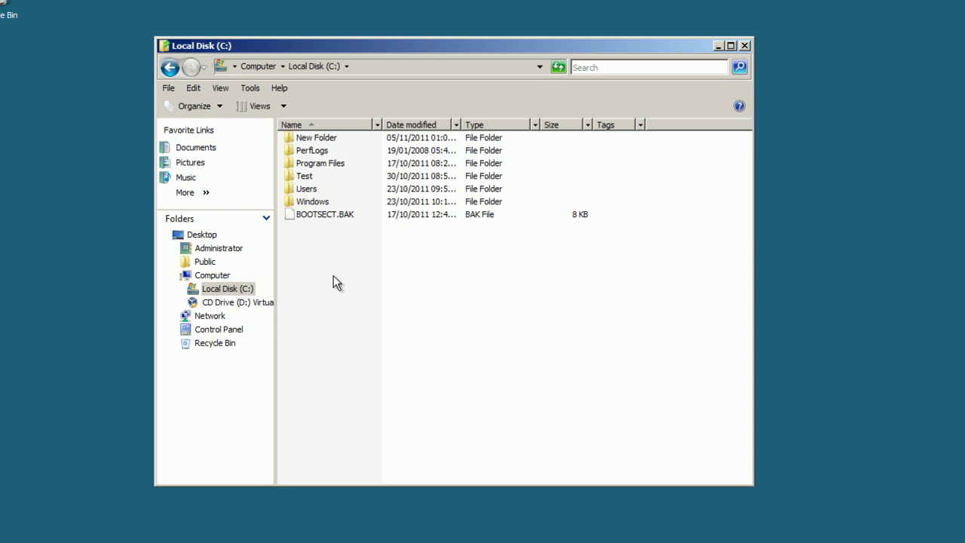
right_click(334, 276)
mouse_move(377, 387)
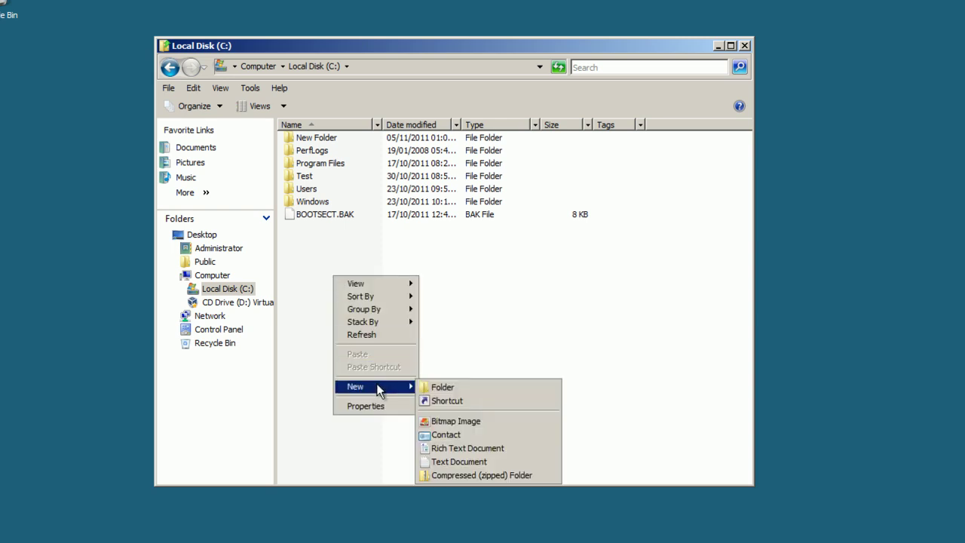
click(443, 388)
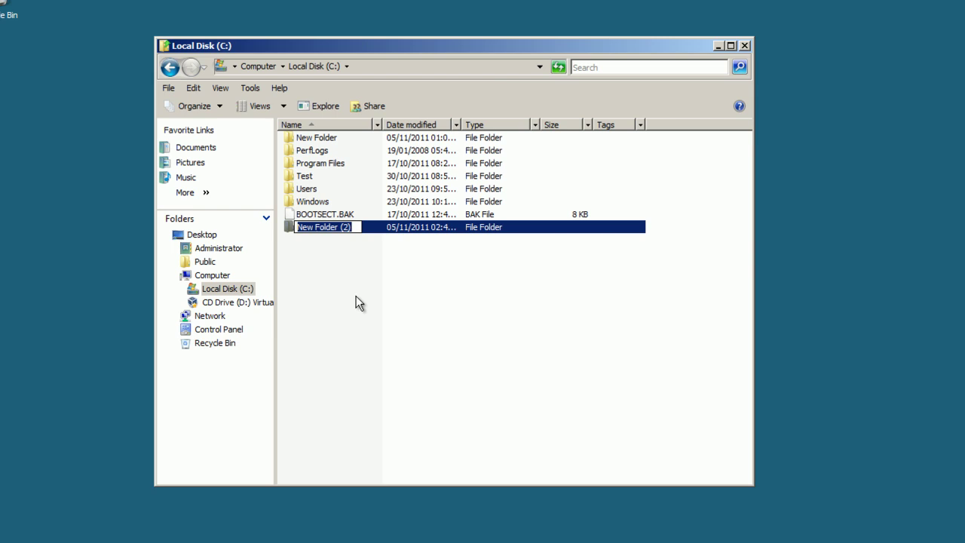
text(Profil)
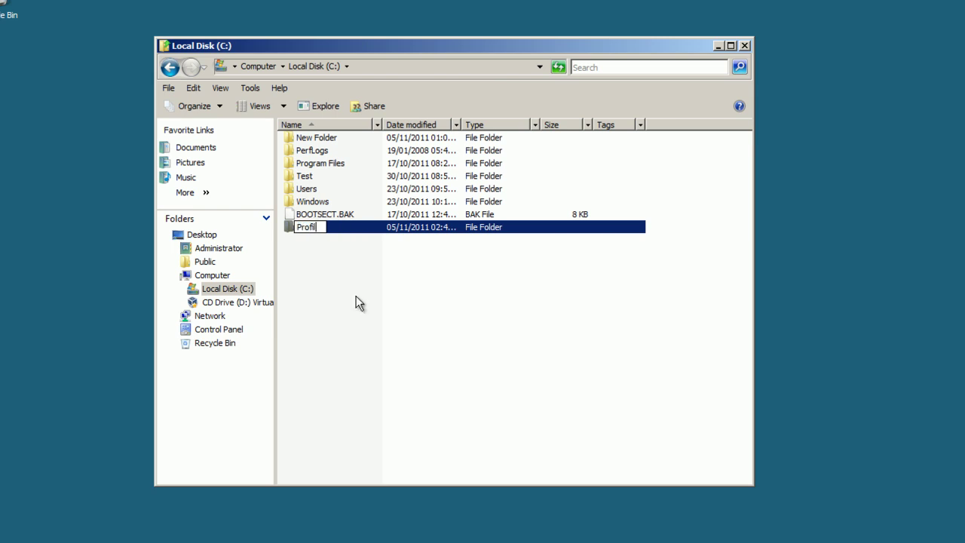
text(es)
key(Return)
click(344, 266)
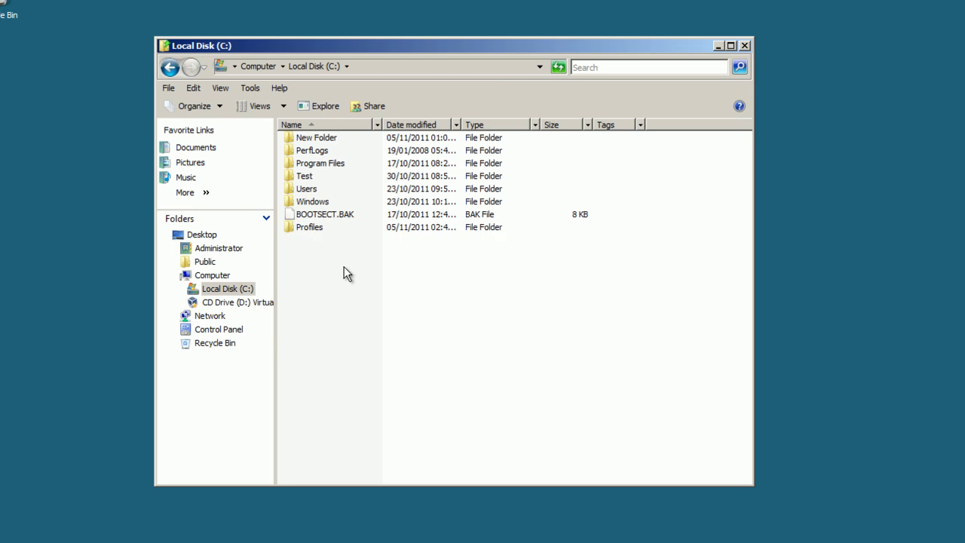
- Open file sharing for the Profiles folder and find and add the domain user's account from gyandeo.com
right_click(318, 227)
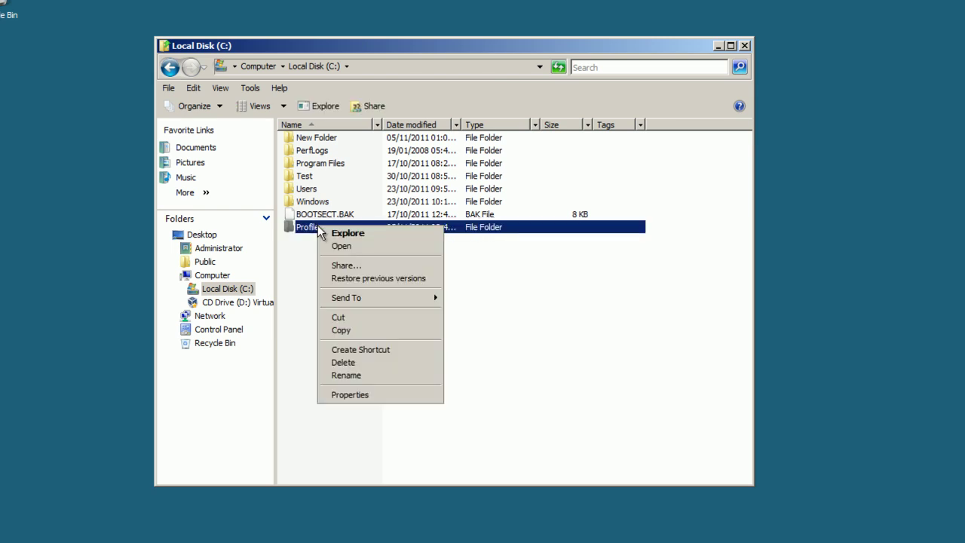
click(351, 395)
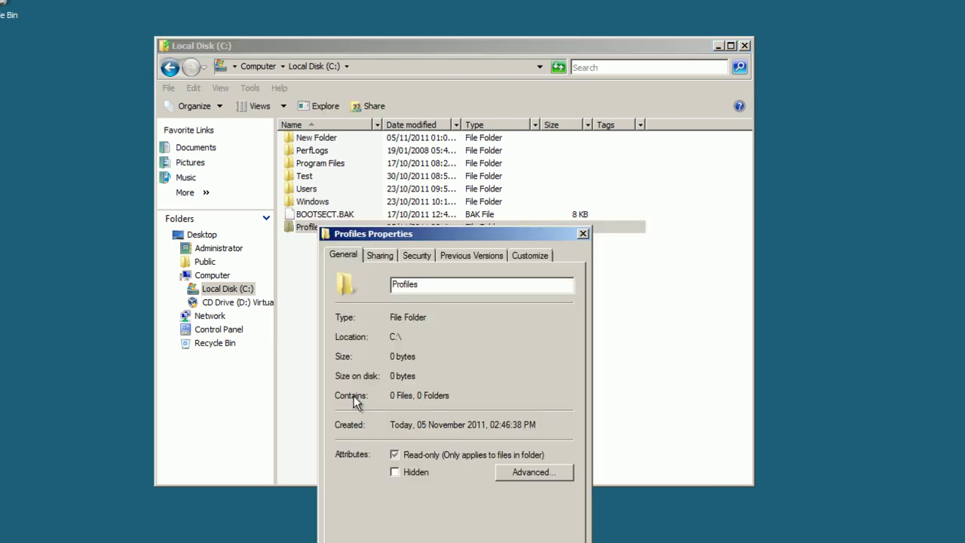
click(381, 255)
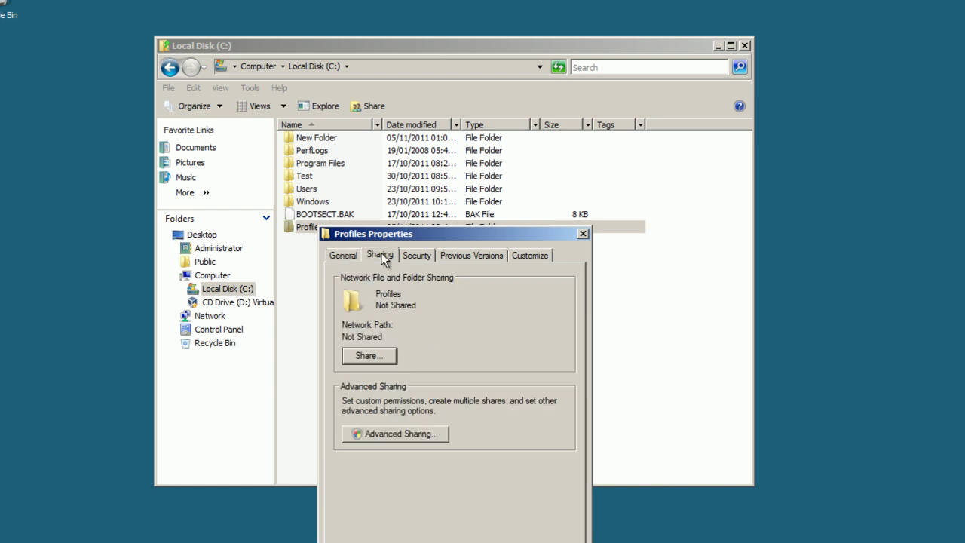
click(380, 359)
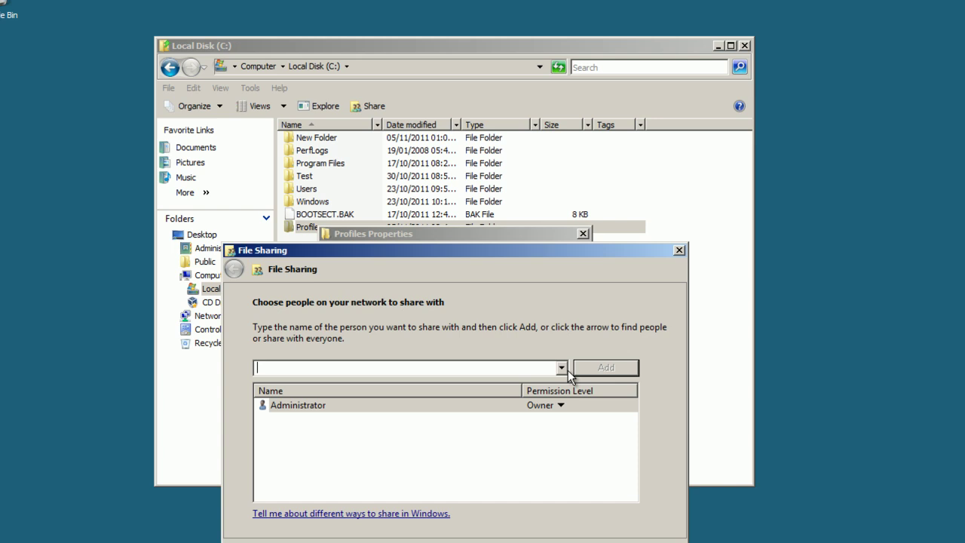
click(562, 368)
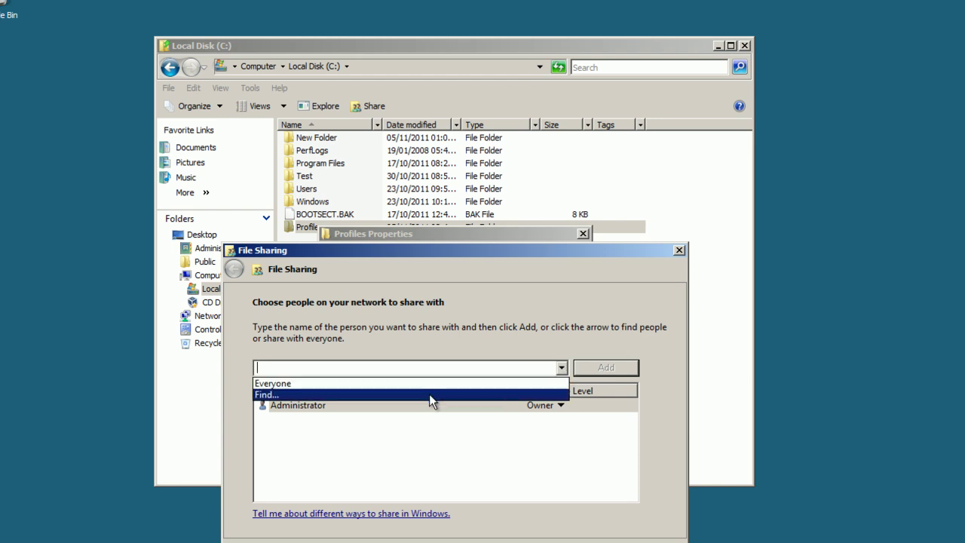
click(430, 394)
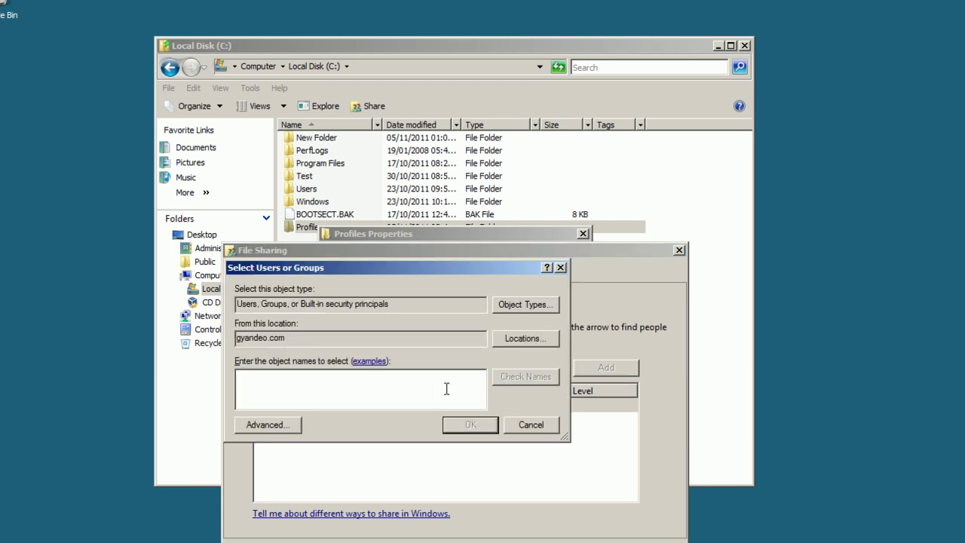
text(ke)
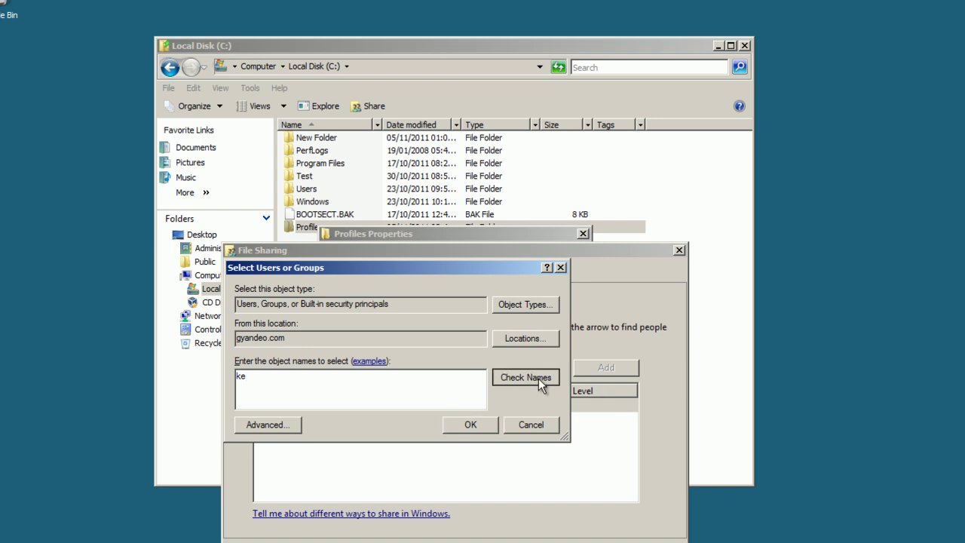
click(538, 378)
click(275, 381)
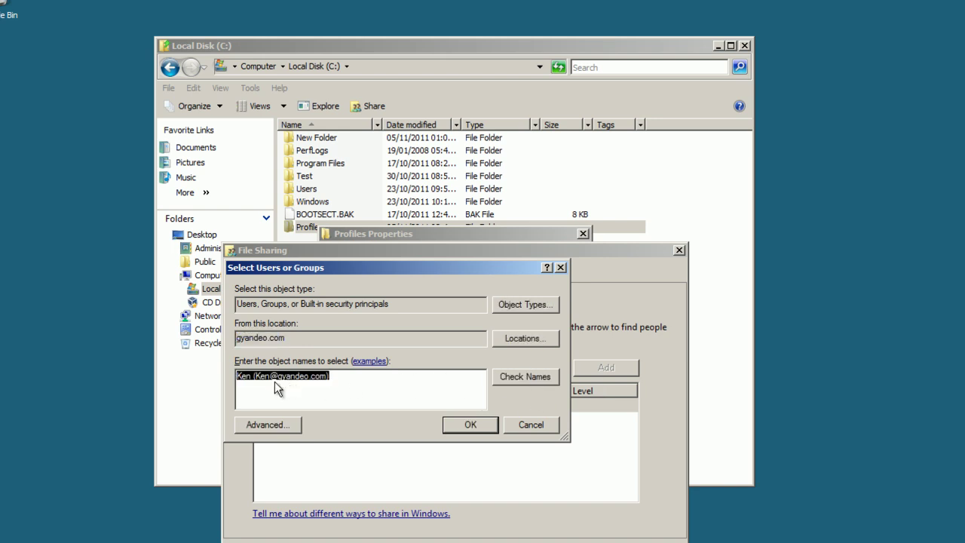
click(471, 426)
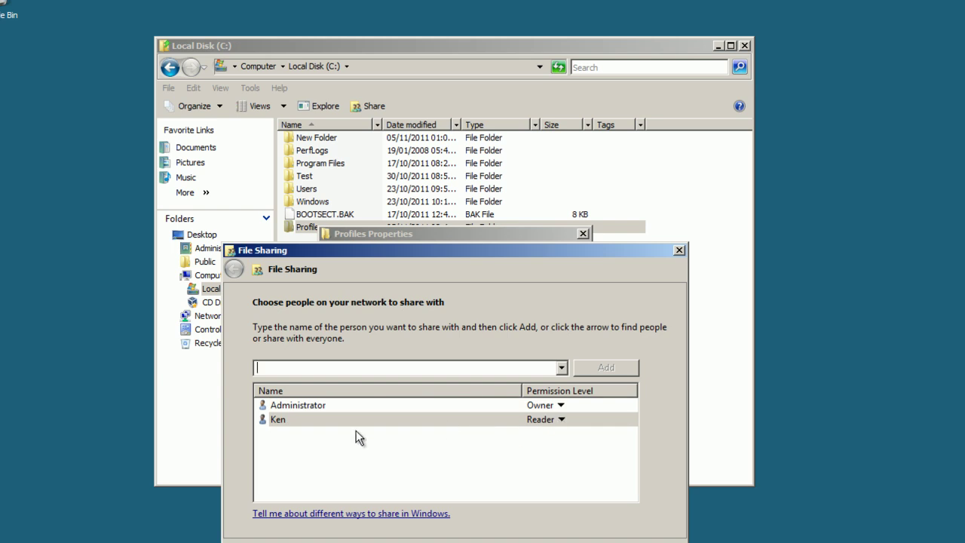
- Give the added user the Contributor permission level and share the Profiles folder
click(563, 419)
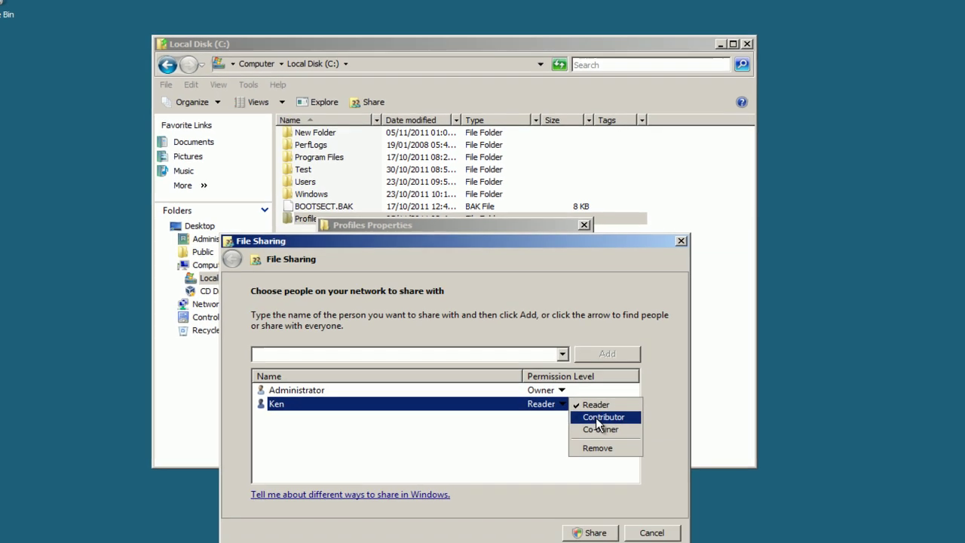
click(596, 406)
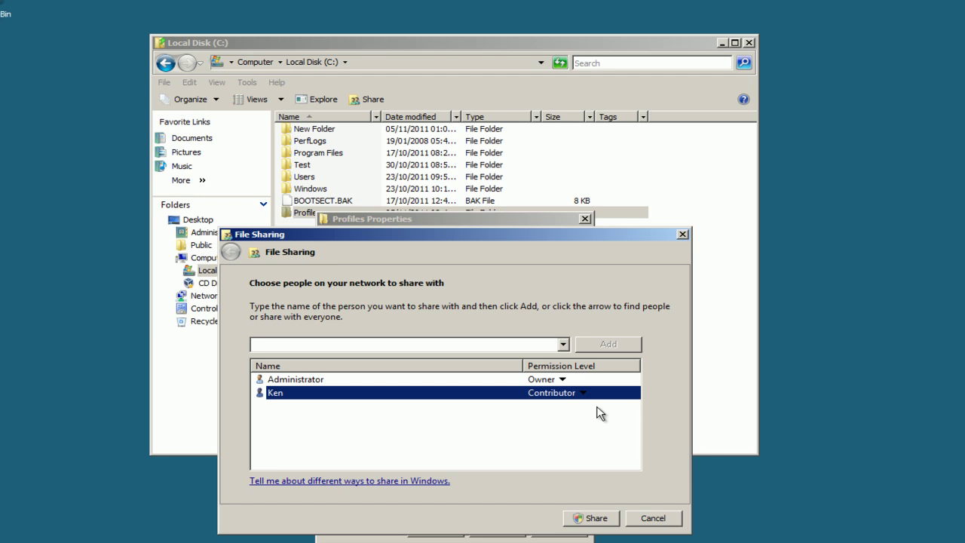
click(595, 519)
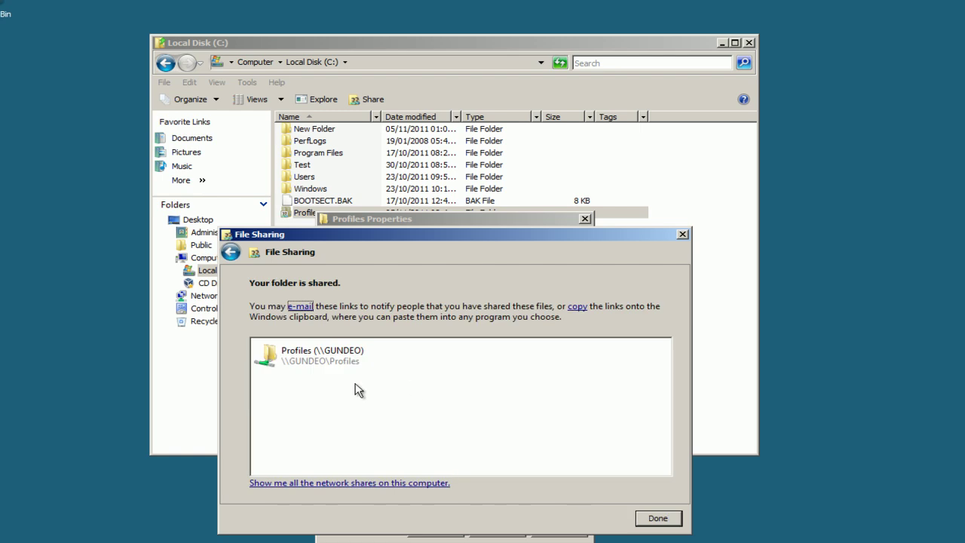
click(321, 363)
click(658, 518)
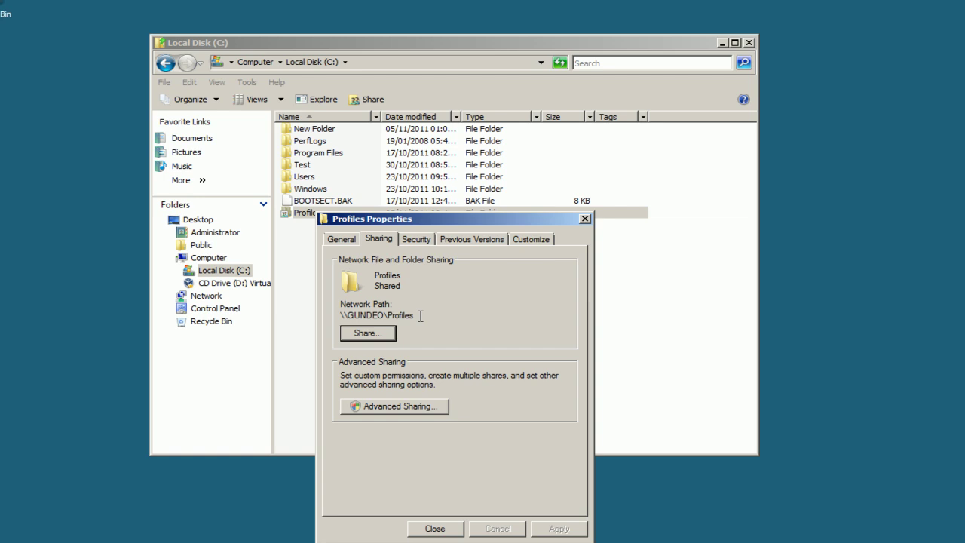
- Copy the Profiles folder's network path \\GUNDEO\Profiles and close its properties
drag(420, 315, 340, 315)
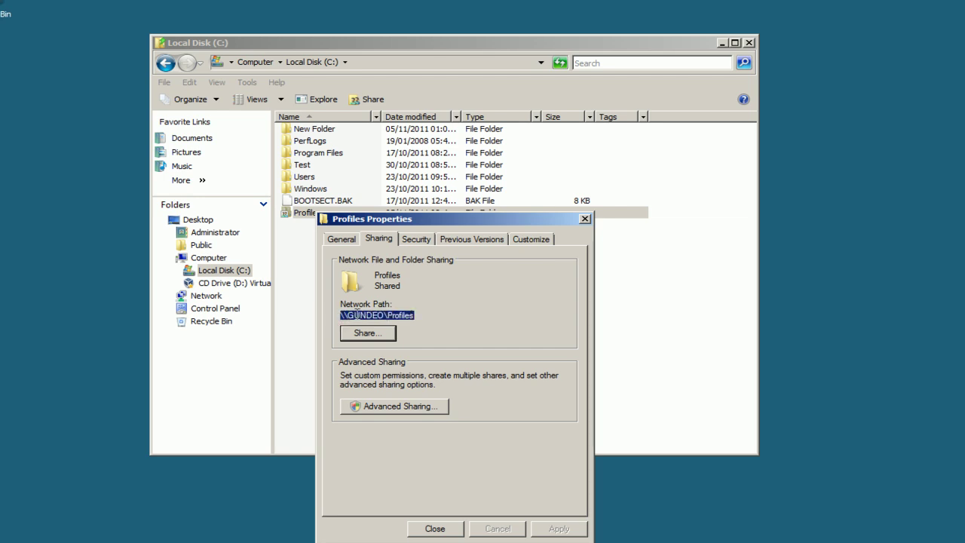
right_click(357, 313)
click(398, 351)
click(436, 531)
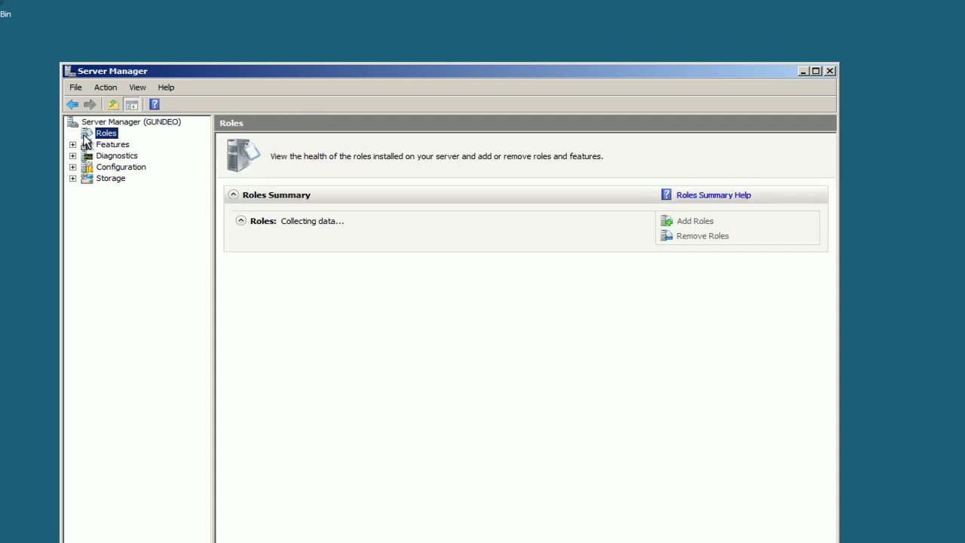
- In Server Manager, open the Costaatt organizational unit of gyandeo.com under Active Directory Users and Computers
double_click(121, 144)
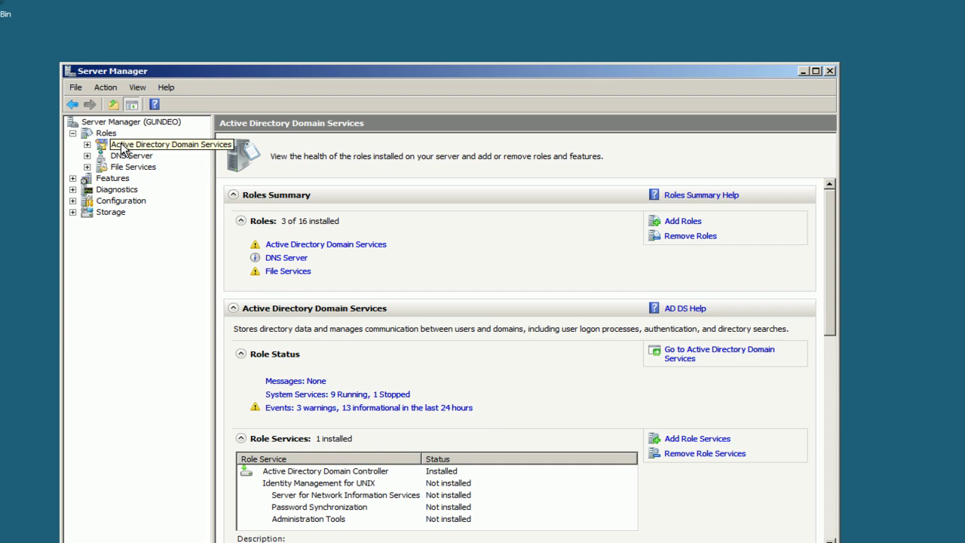
click(127, 156)
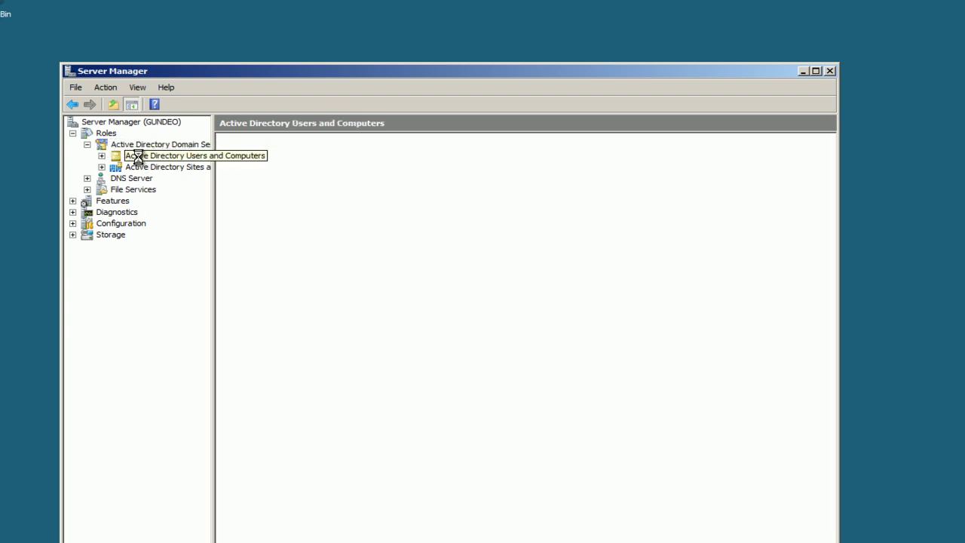
double_click(249, 151)
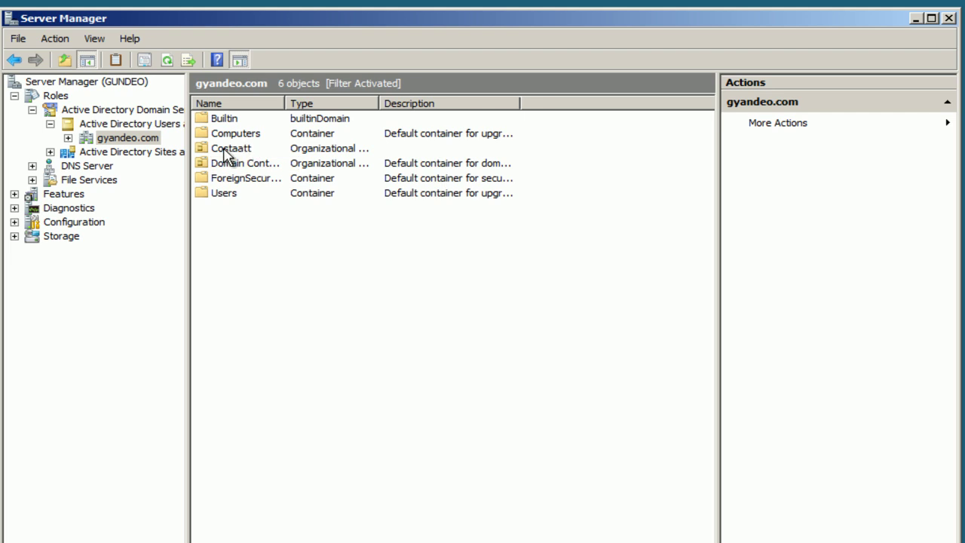
double_click(226, 151)
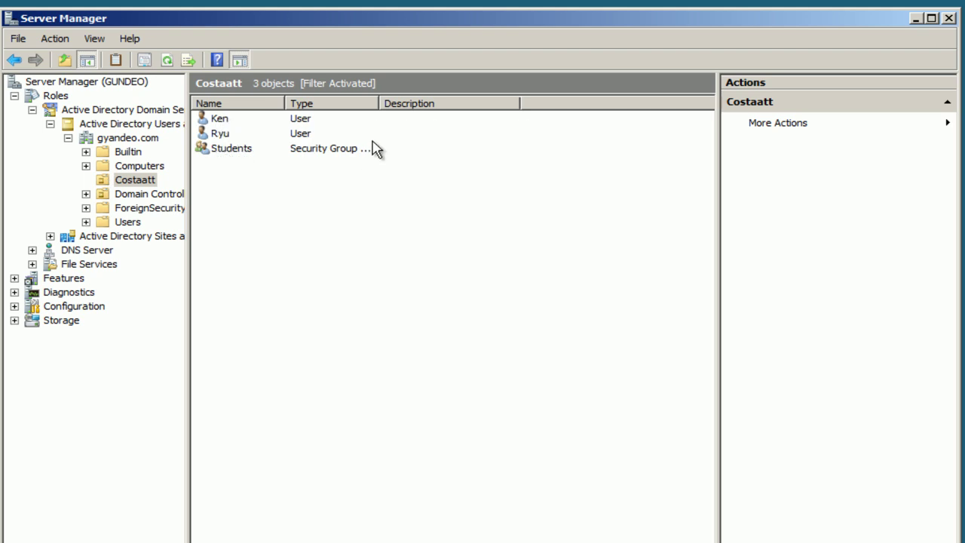
- Set the first Costaatt user's profile path to \\GUNDEO\Profiles\%username%, reusing the copied network path, and save the user's properties
click(220, 121)
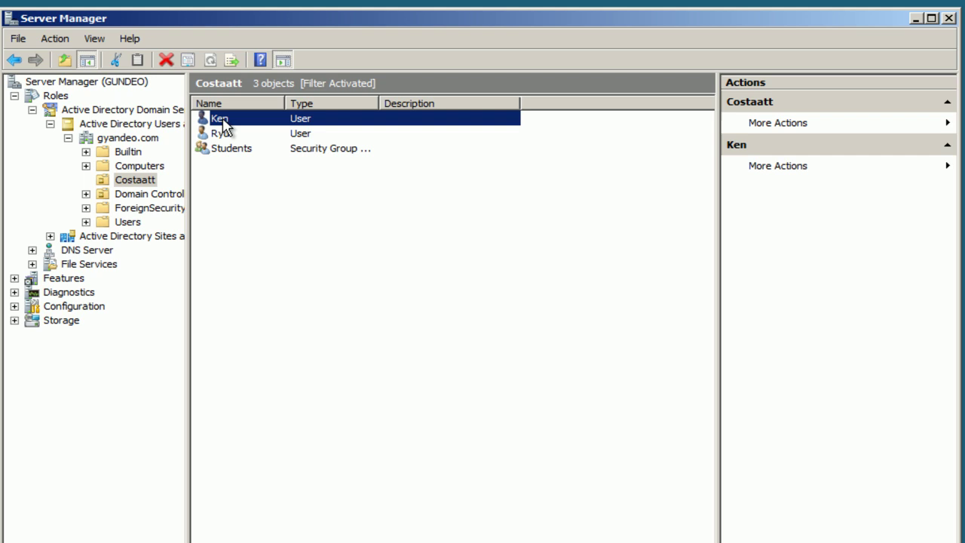
right_click(222, 119)
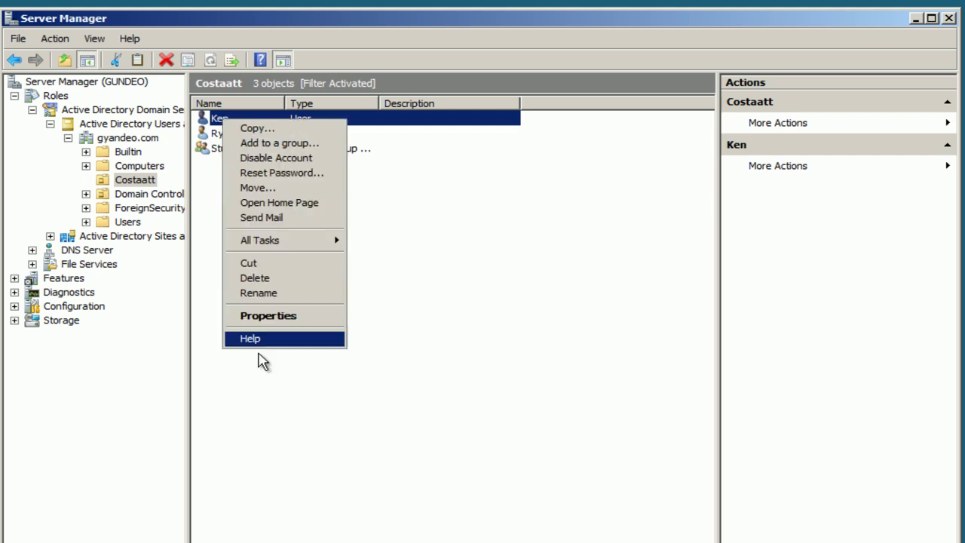
click(265, 316)
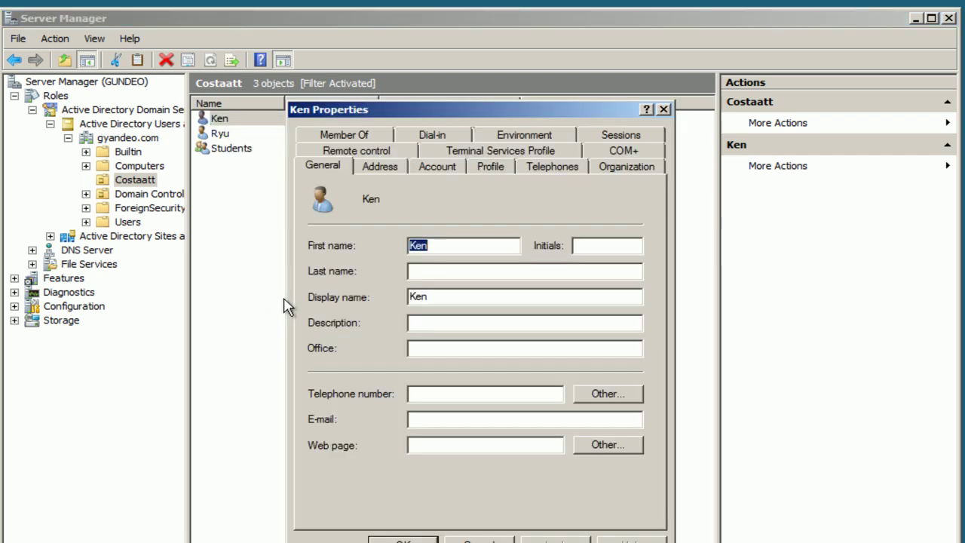
click(499, 164)
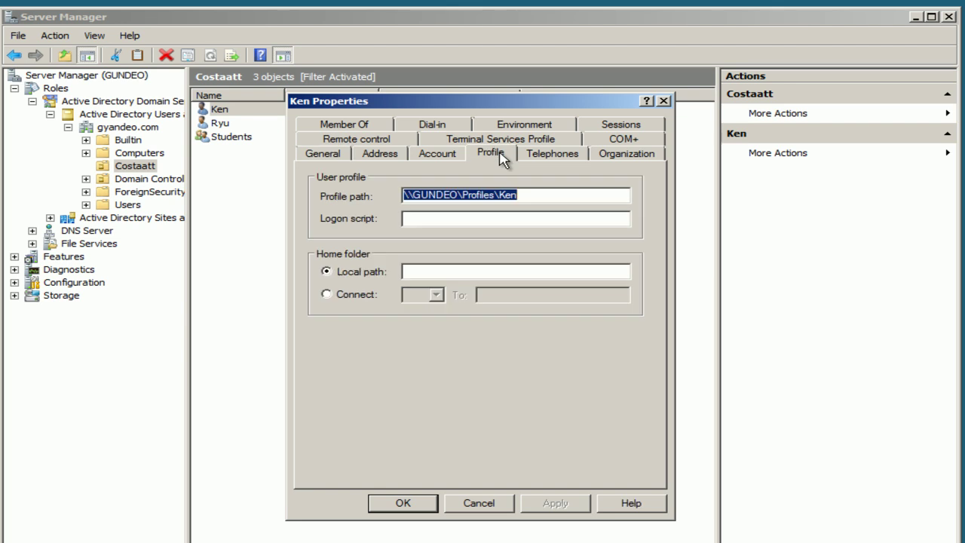
drag(531, 195, 332, 196)
right_click(541, 194)
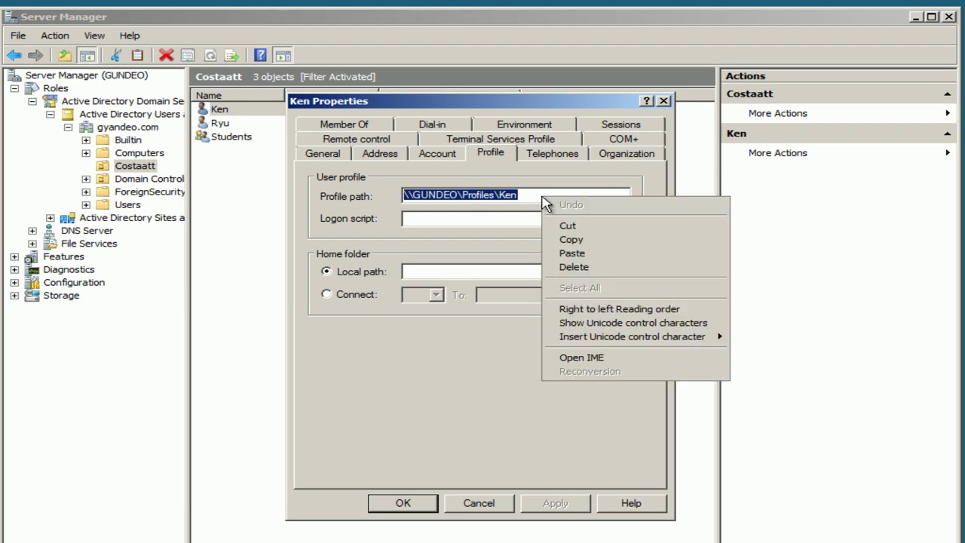
click(575, 253)
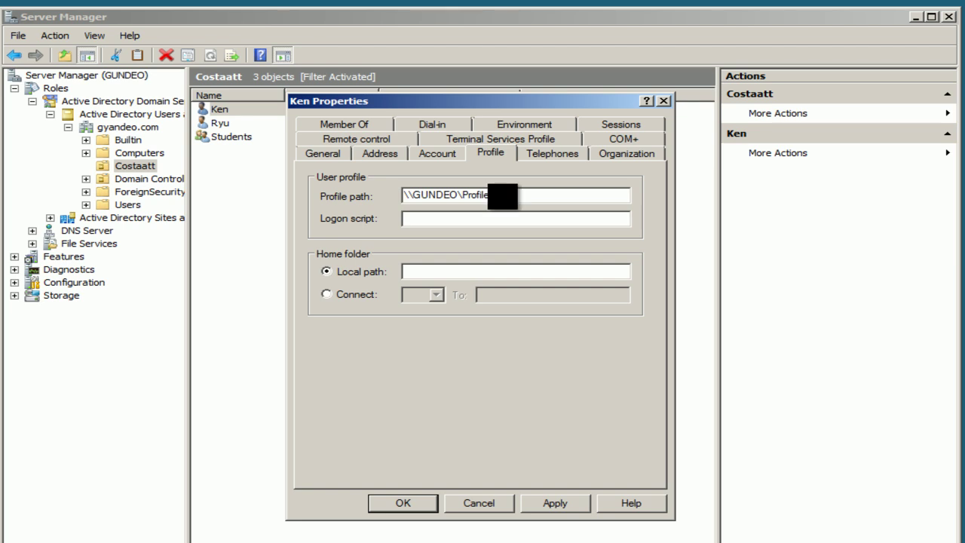
text(ername%)
click(556, 503)
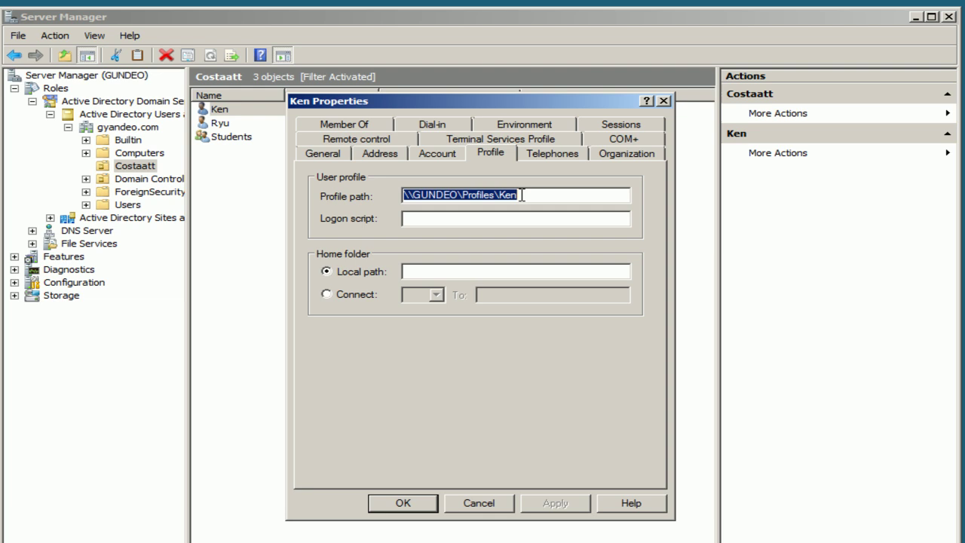
click(418, 502)
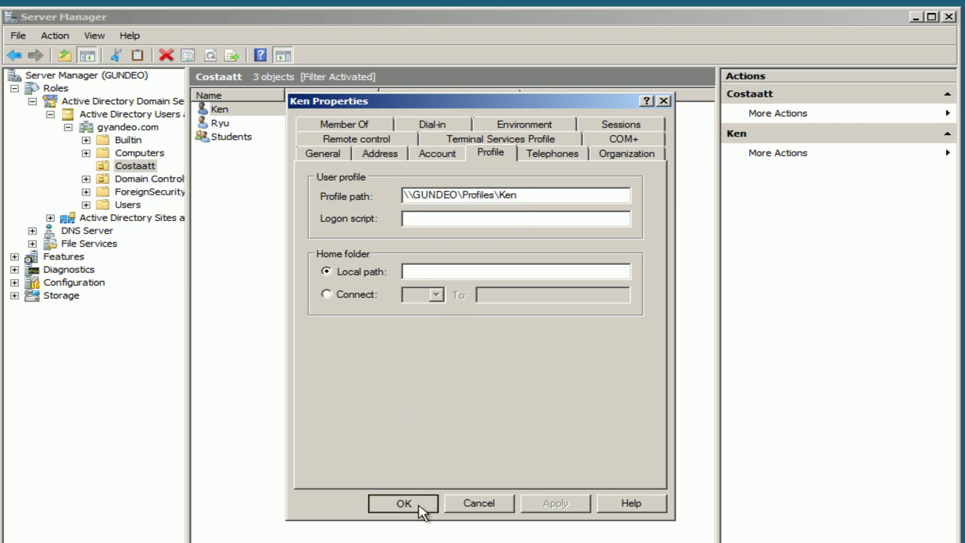
- Minimize Server Manager, switch to the Windows Vista 2 virtual machine, and create and open a new text document on its desktop
click(313, 302)
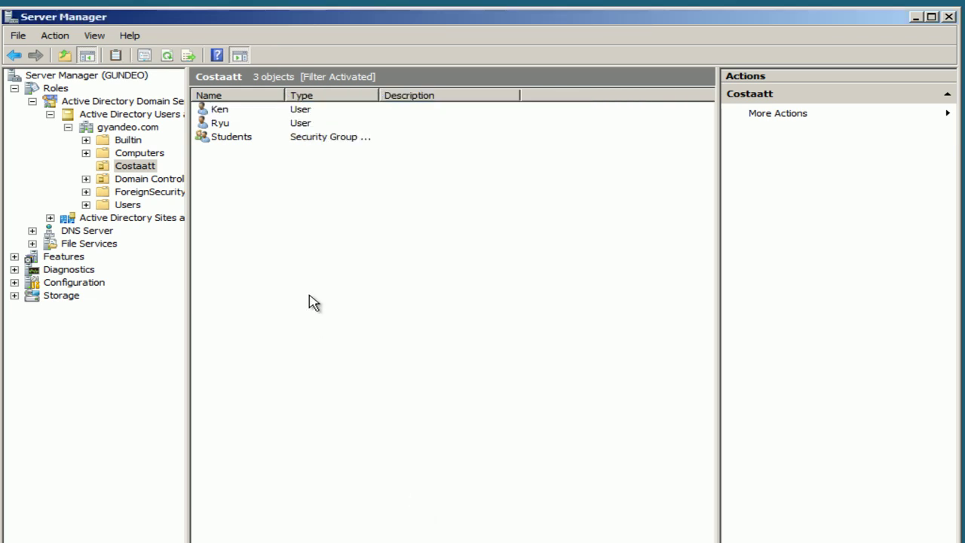
click(915, 17)
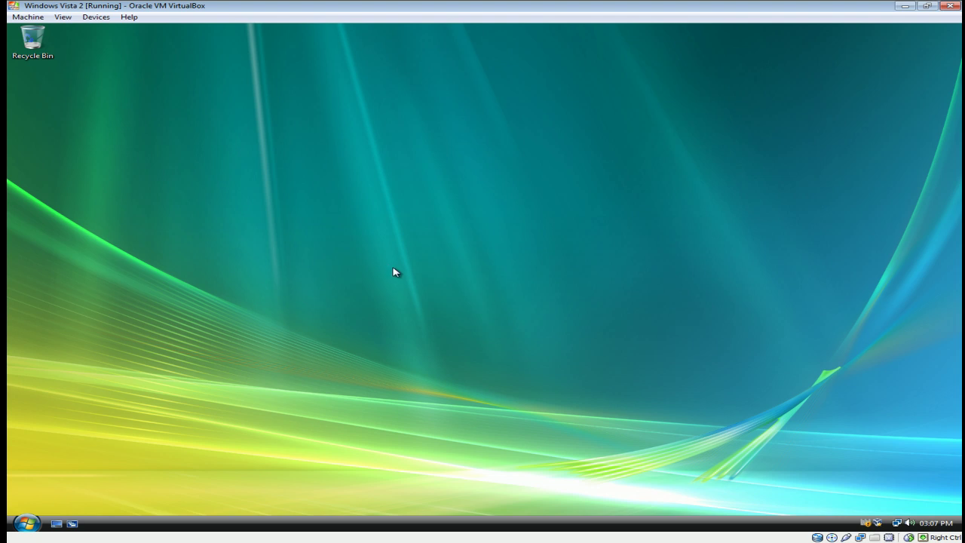
right_click(392, 268)
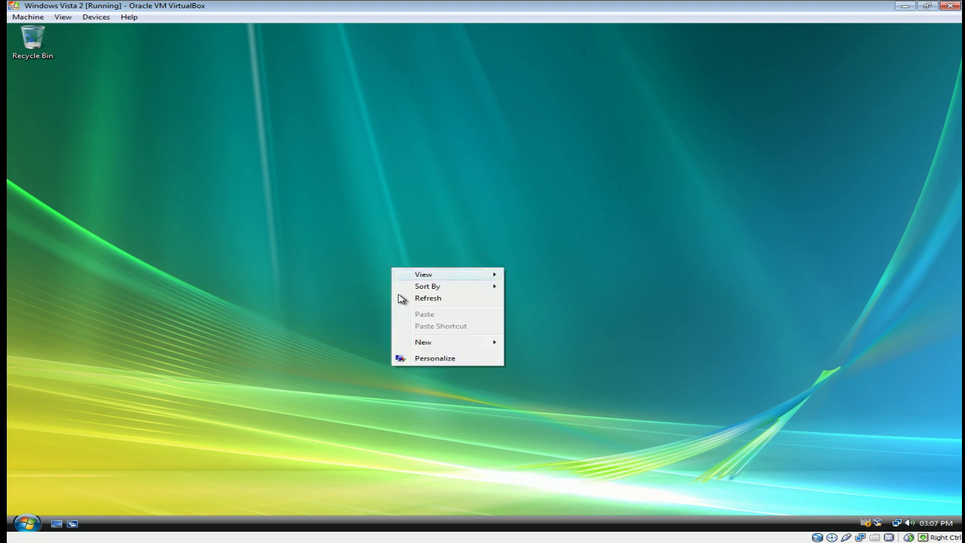
mouse_move(422, 342)
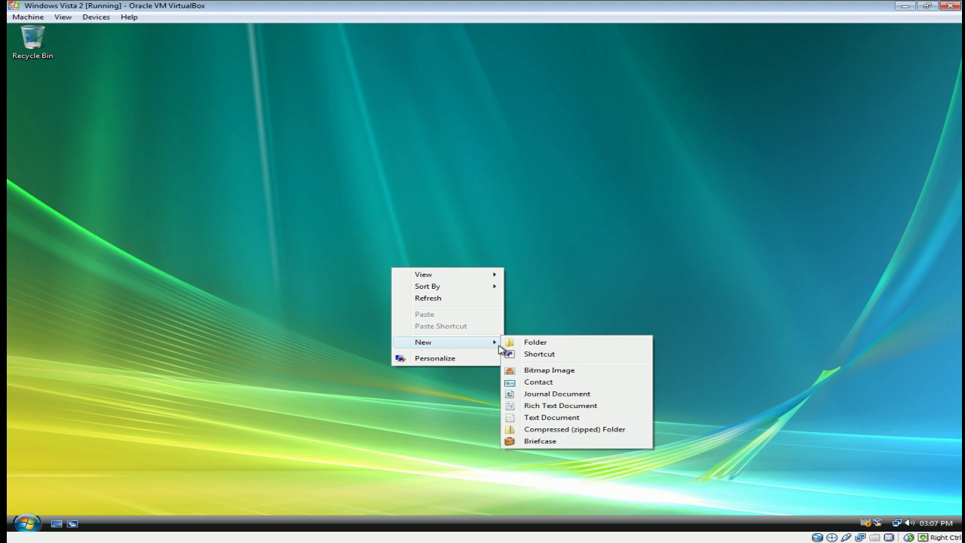
click(547, 417)
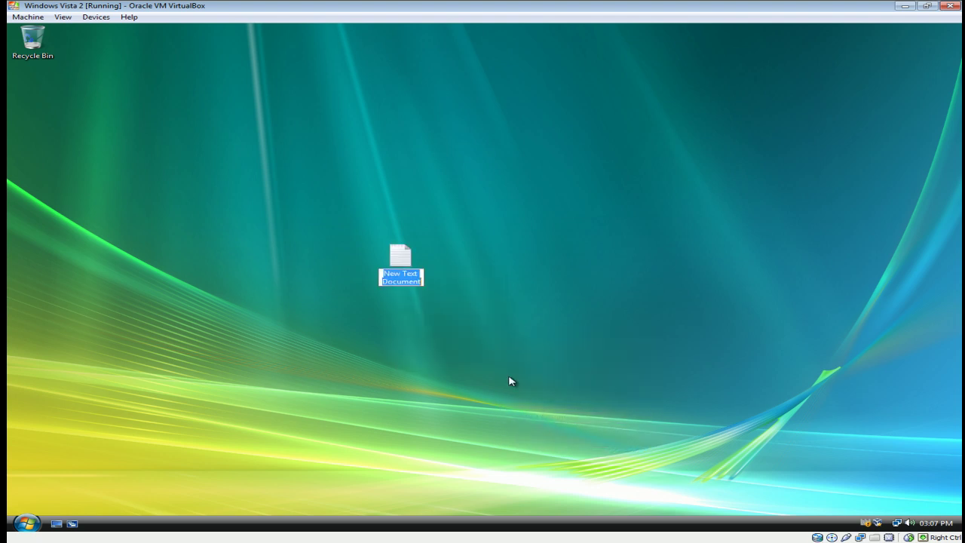
click(416, 272)
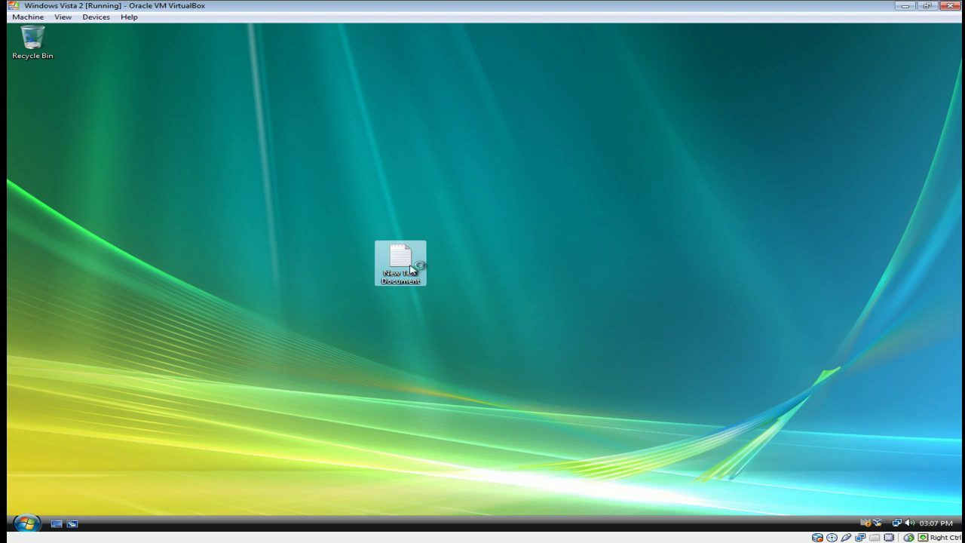
double_click(415, 272)
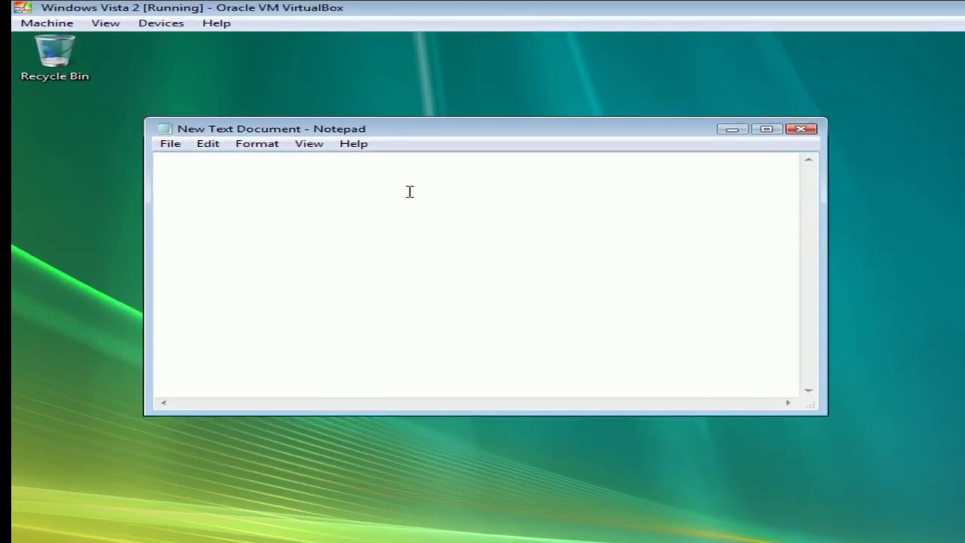
- Enter "Hello World" in the new text document, save it and close Notepad
text(Hello World)
click(170, 144)
click(204, 194)
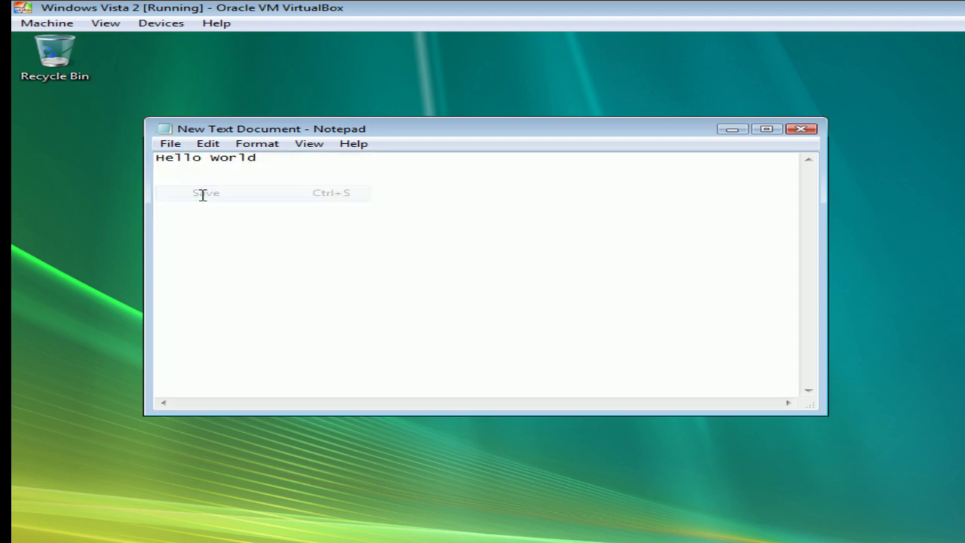
click(807, 129)
click(940, 300)
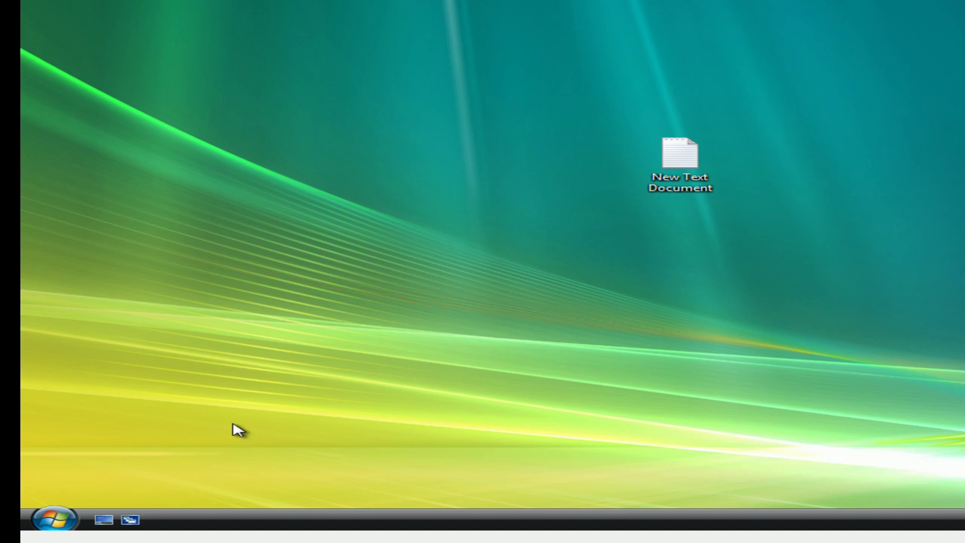
- Log the domain user off the Windows Vista 2 machine
click(54, 520)
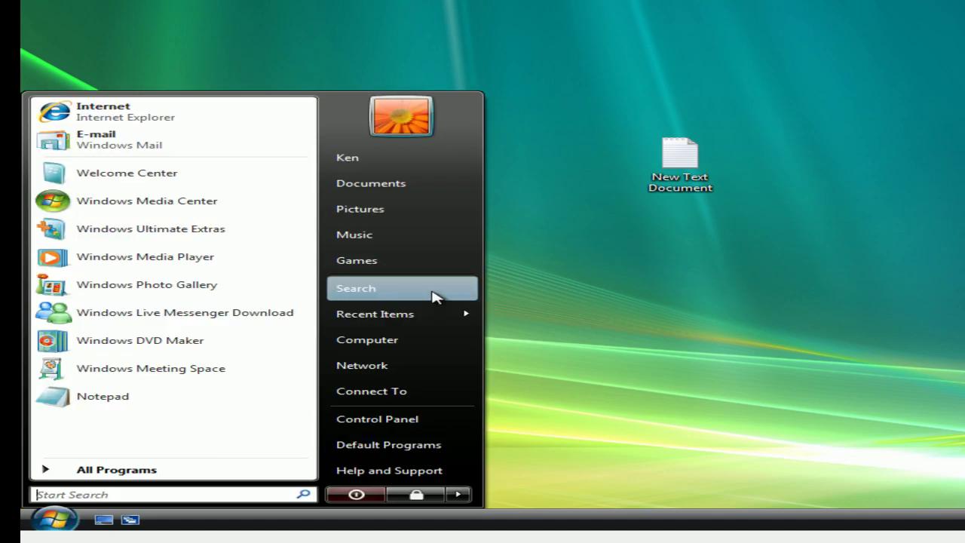
click(457, 494)
click(538, 421)
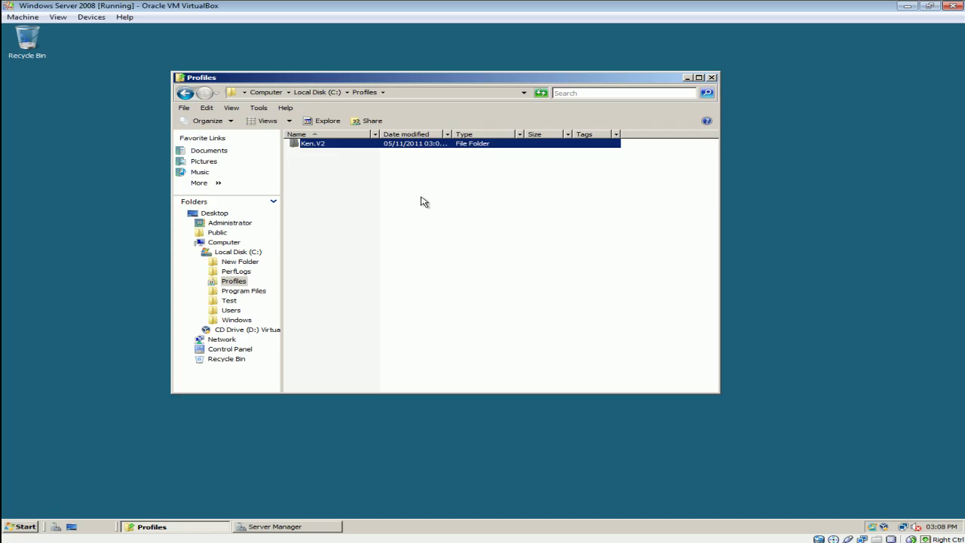
- Switch to the Windows Server 2008 machine, reopen C:\Profiles and try to open the user's .V2 profile folder with administrative access
click(181, 96)
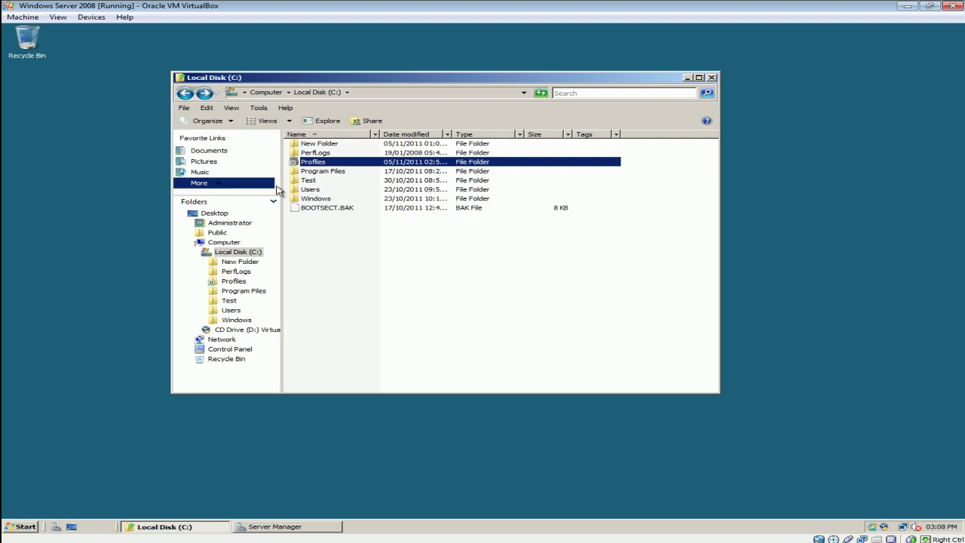
double_click(320, 161)
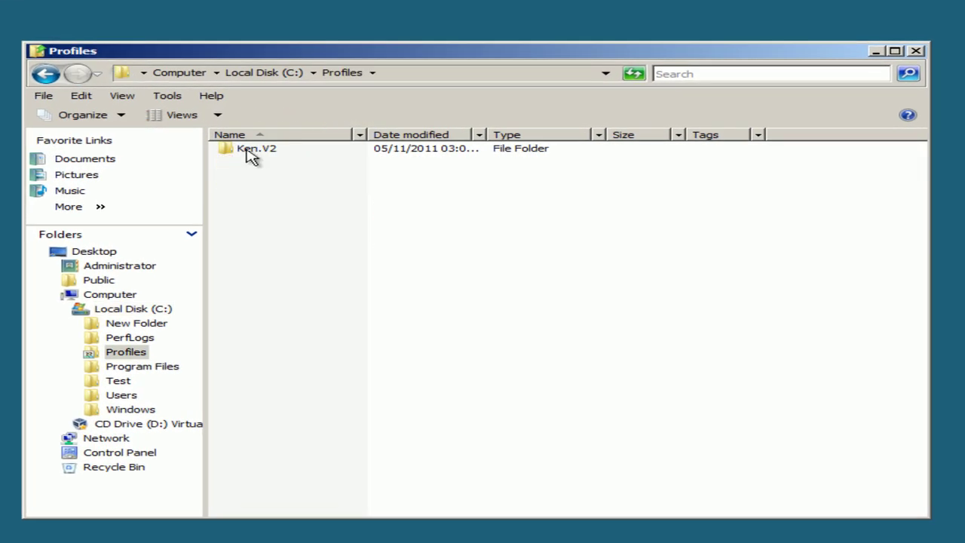
mouse_move(249, 155)
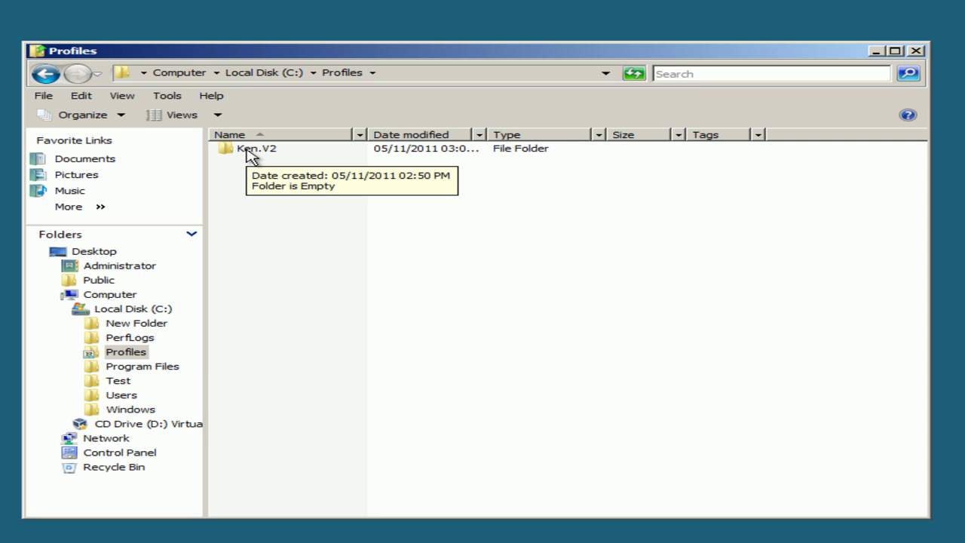
click(250, 150)
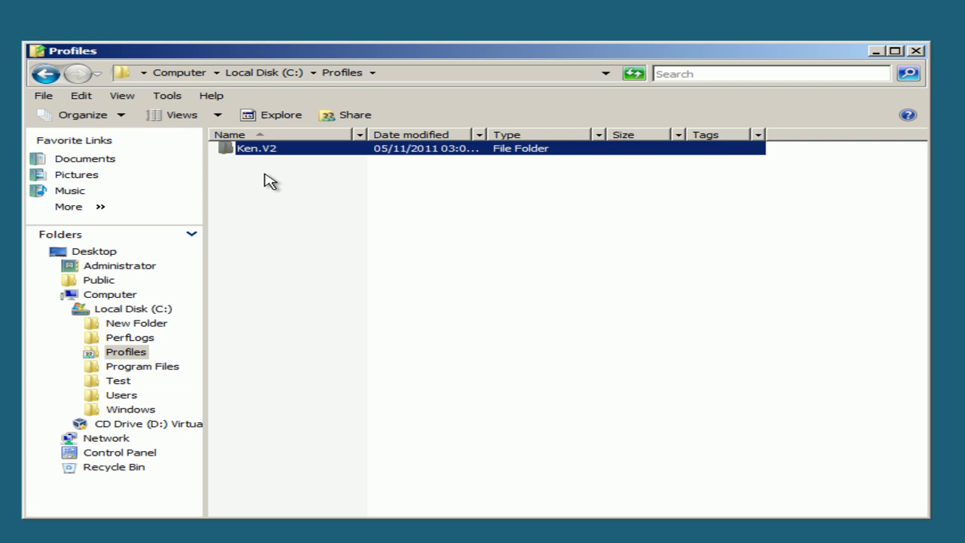
click(269, 179)
double_click(263, 151)
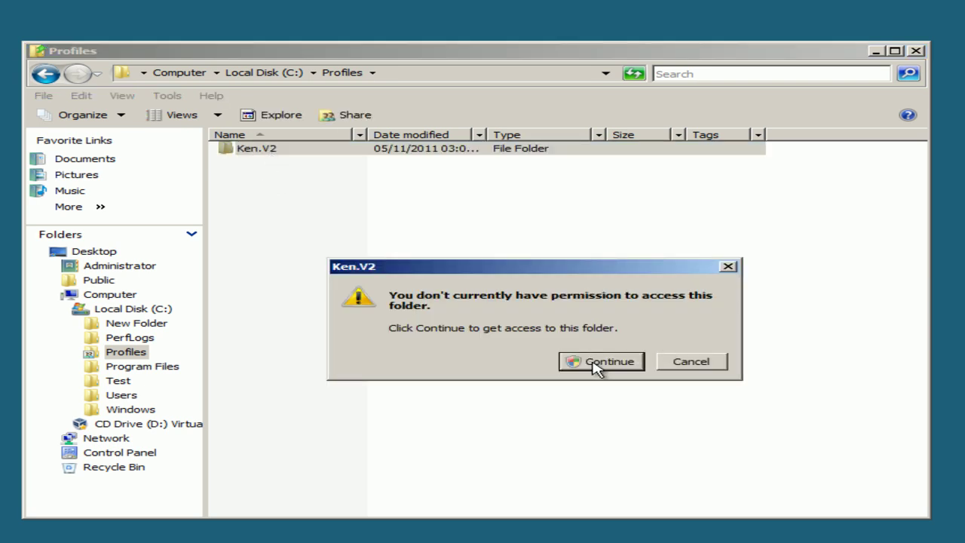
click(596, 362)
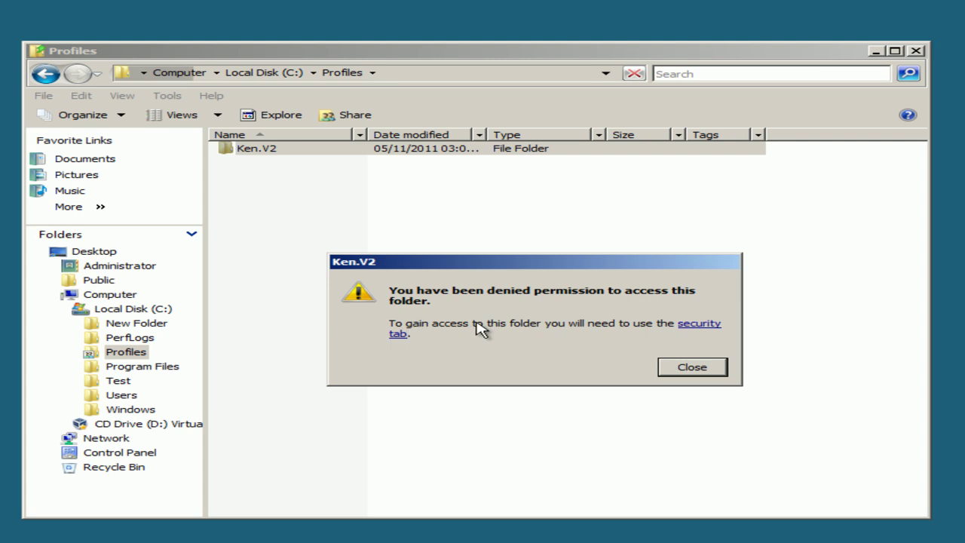
- Make Administrators (GYANDEO\Administrators) owner of the .V2 profile folder, including subcontainers and objects, and accept replacing its permissions with Full Control
click(700, 330)
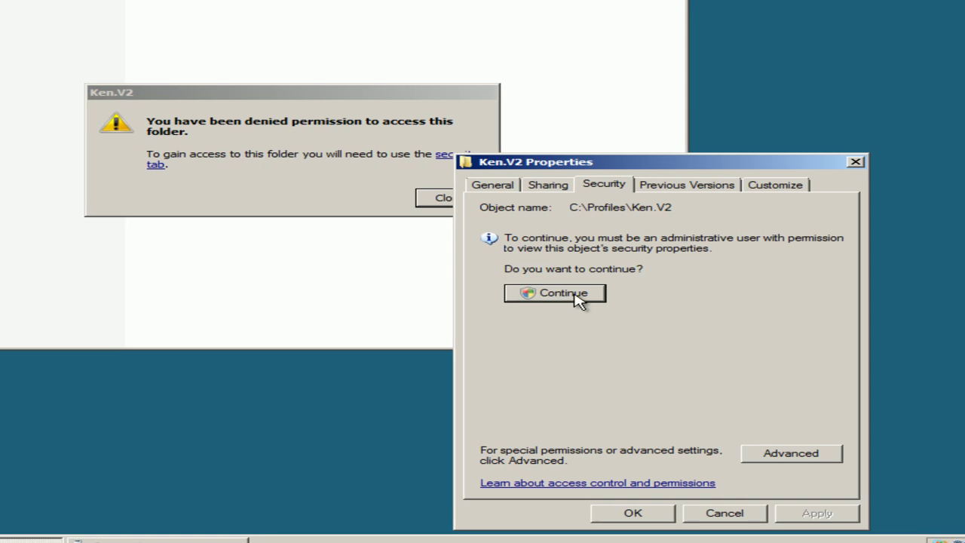
click(782, 440)
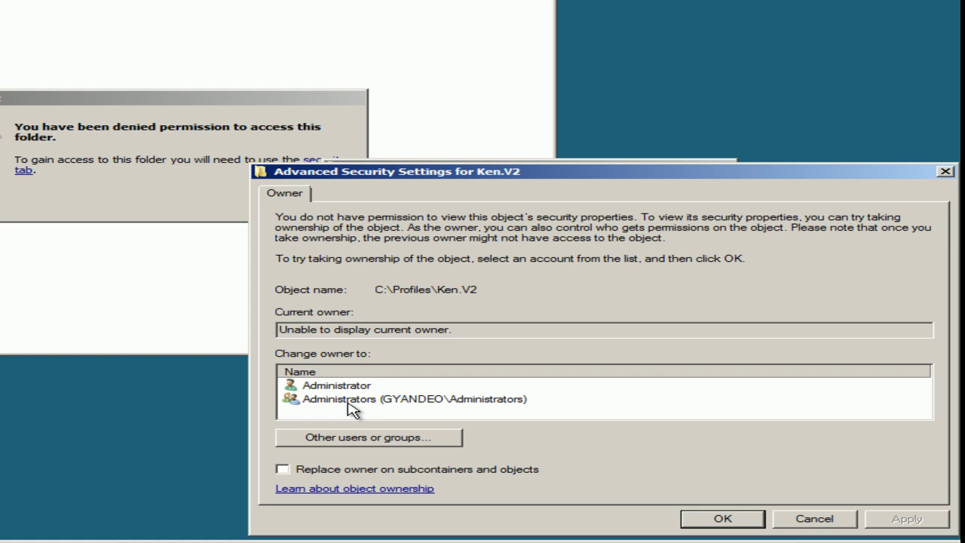
click(353, 400)
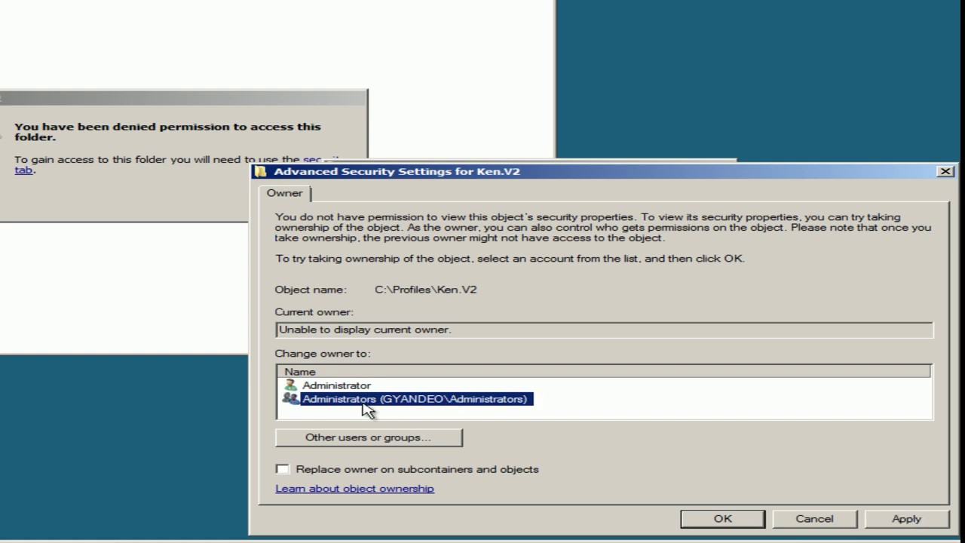
click(285, 470)
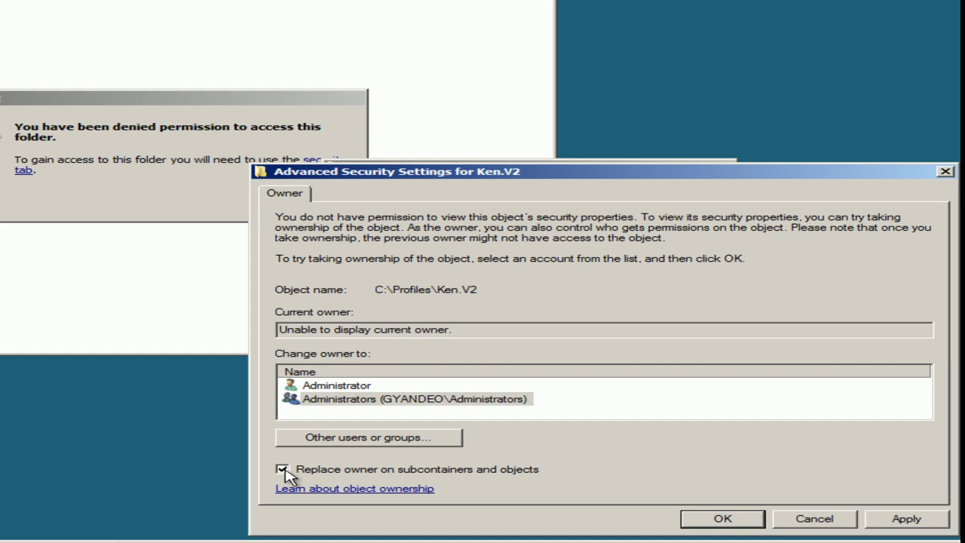
click(897, 519)
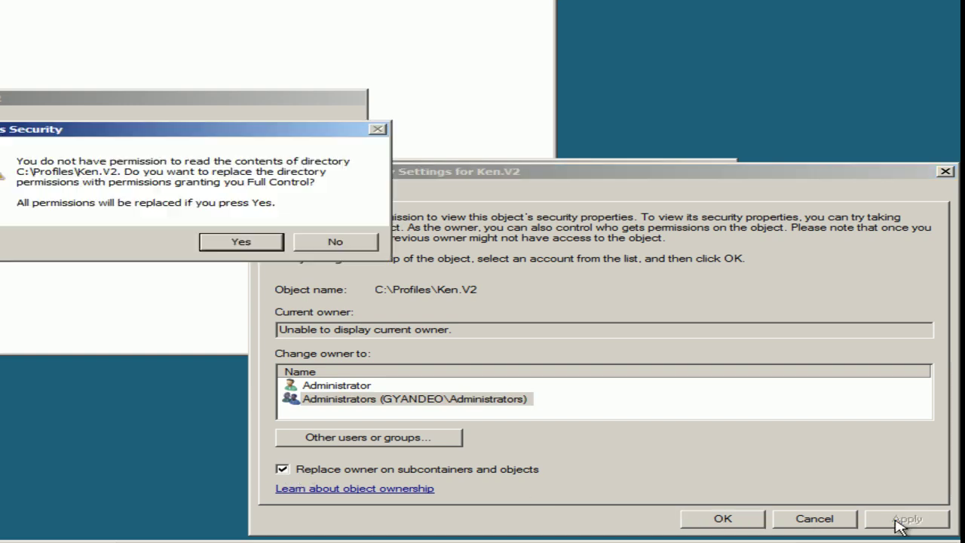
click(243, 242)
click(349, 236)
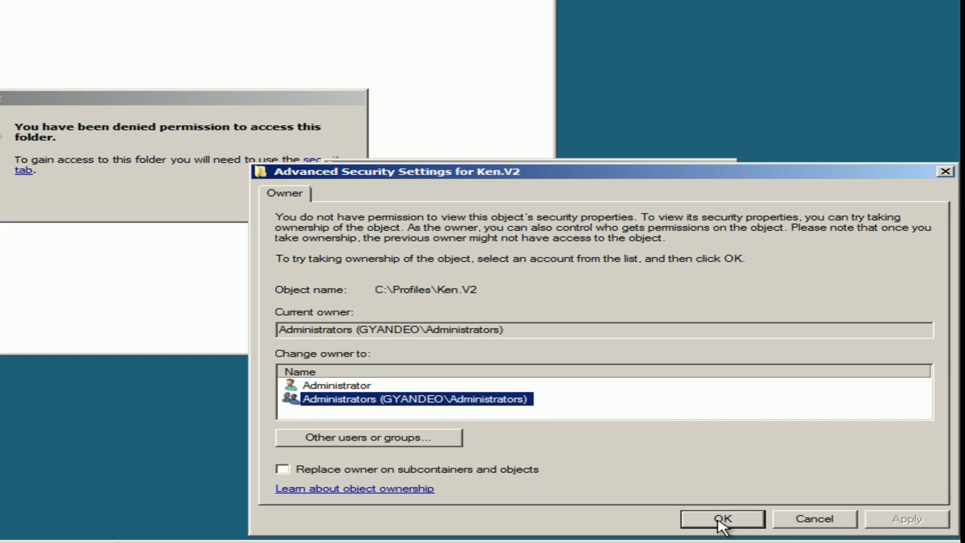
click(741, 522)
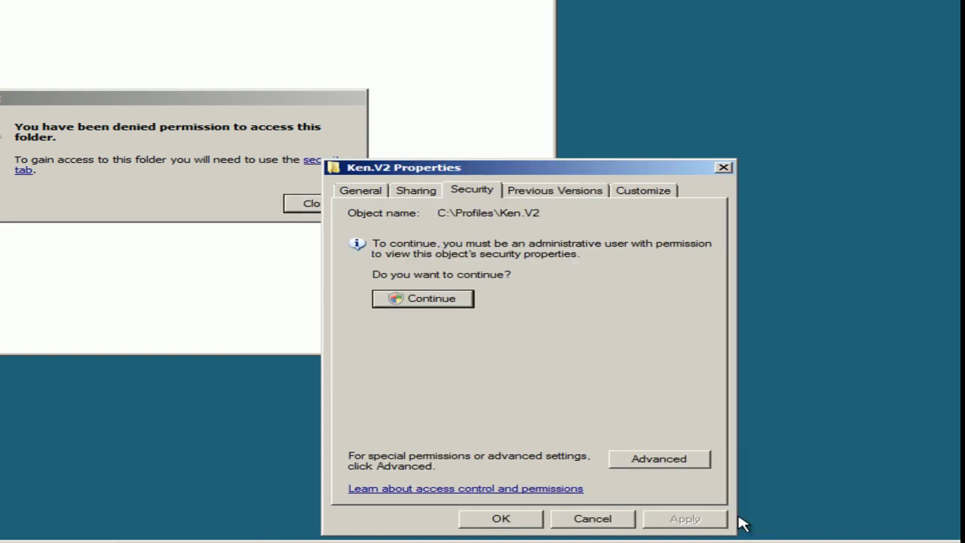
click(503, 520)
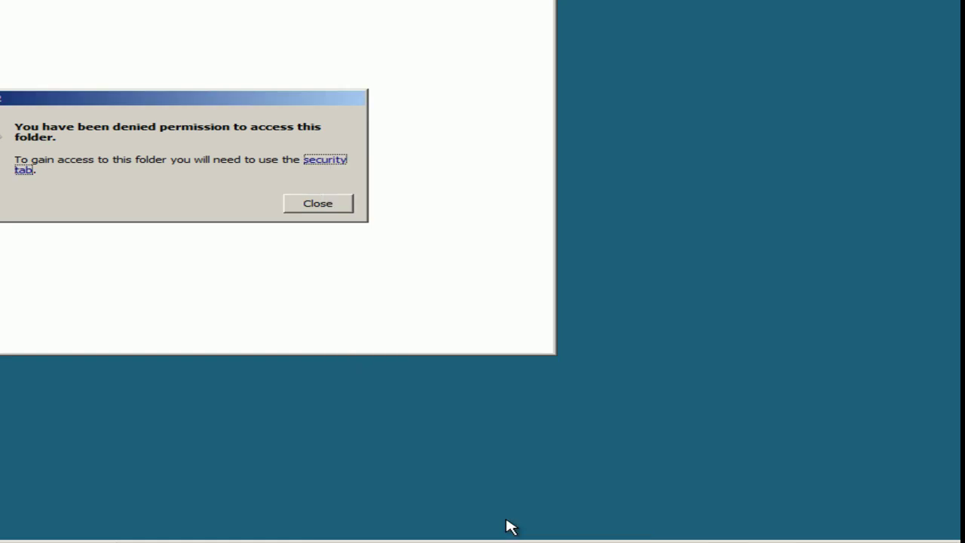
click(710, 353)
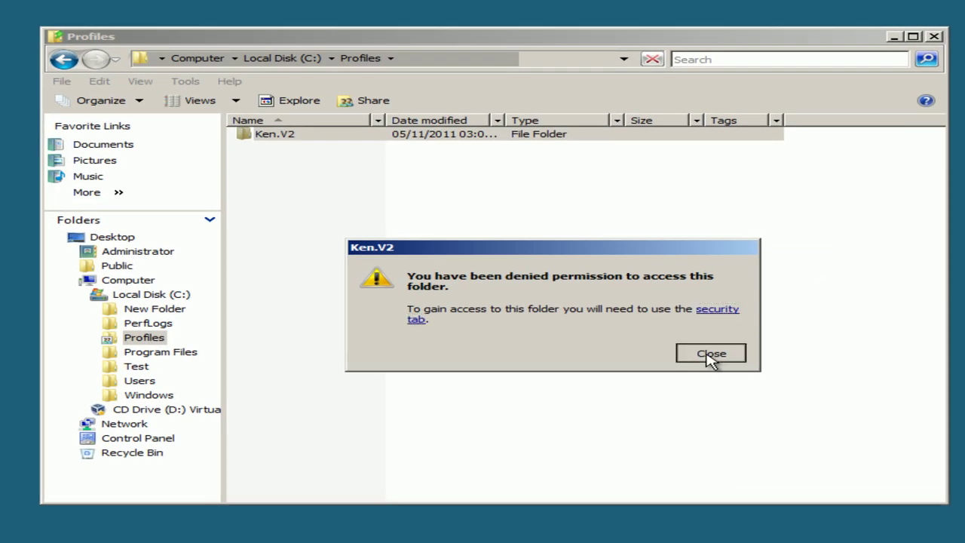
- Open the Desktop subfolder of the user's .V2 profile folder, check the contents of New Text Document and close it
click(273, 134)
double_click(273, 135)
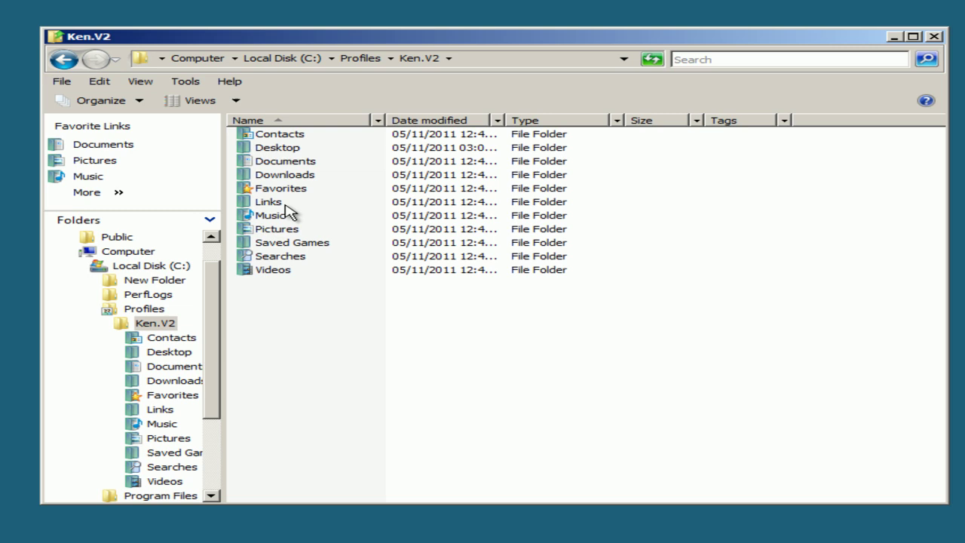
double_click(282, 149)
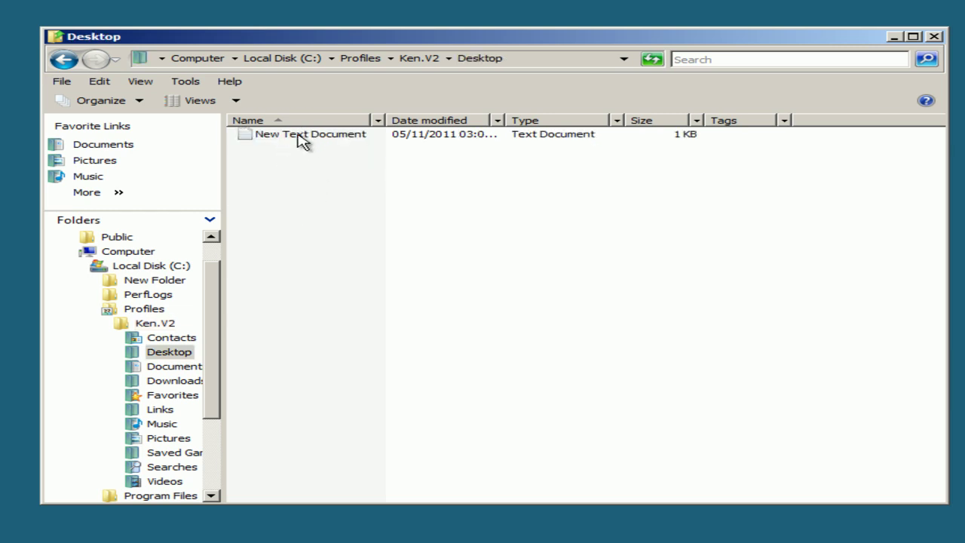
double_click(301, 136)
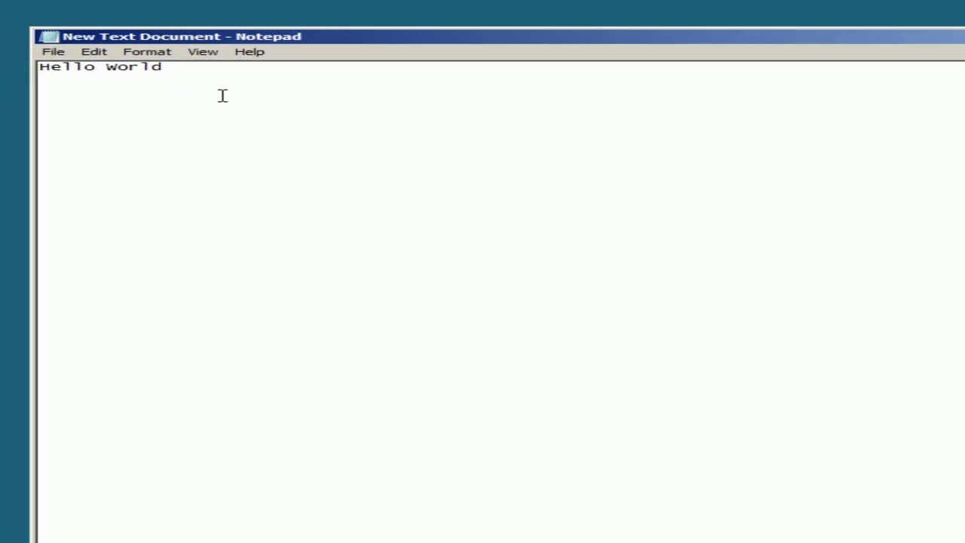
click(304, 110)
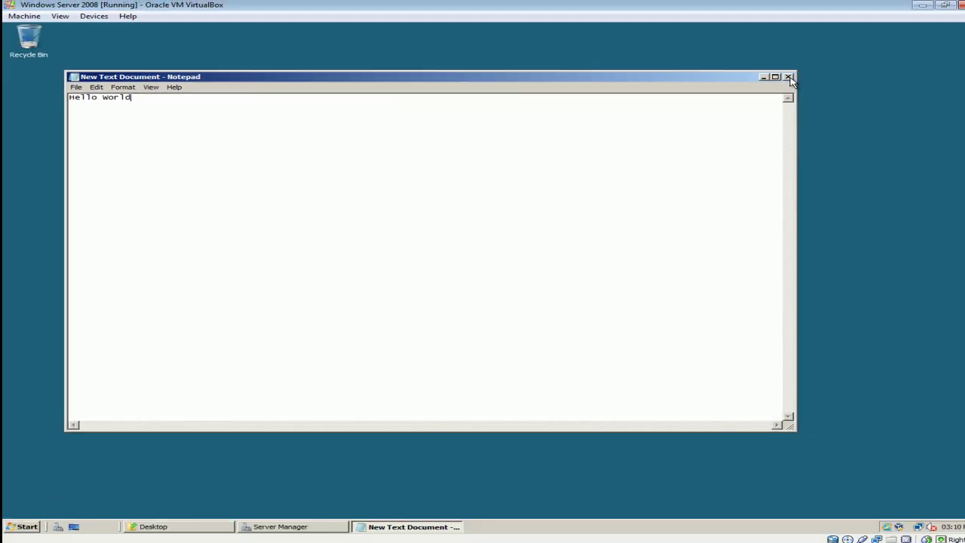
click(782, 77)
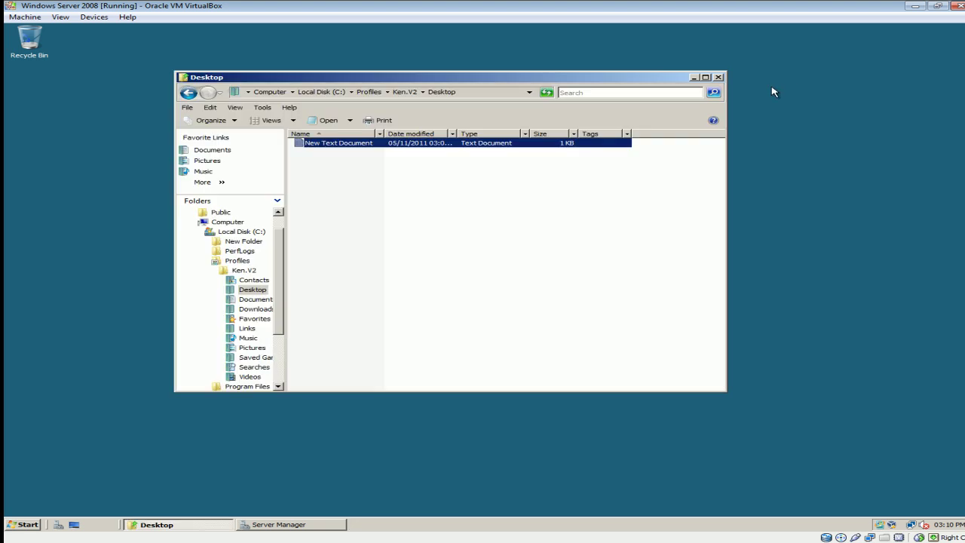
click(435, 288)
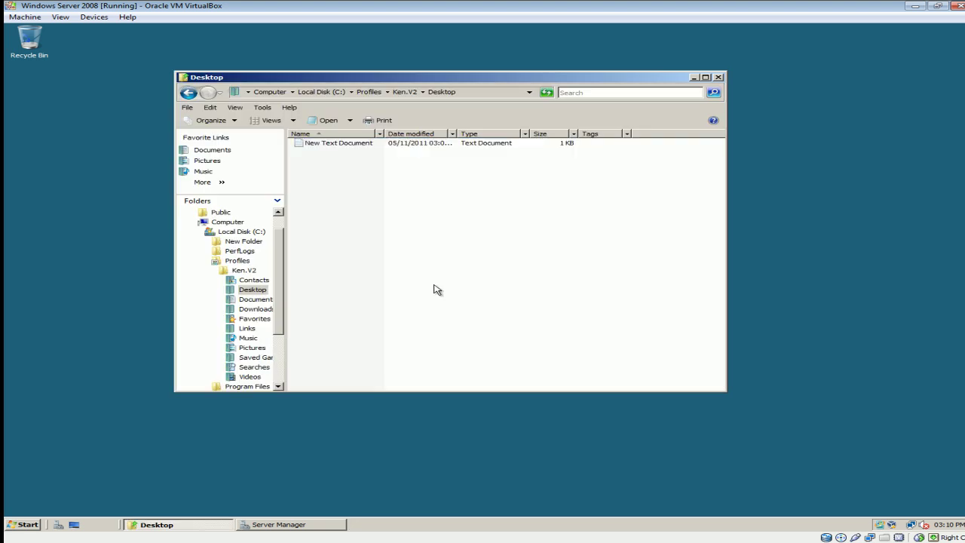
- Close the profile folder window, then restore and close Server Manager
click(188, 92)
click(720, 78)
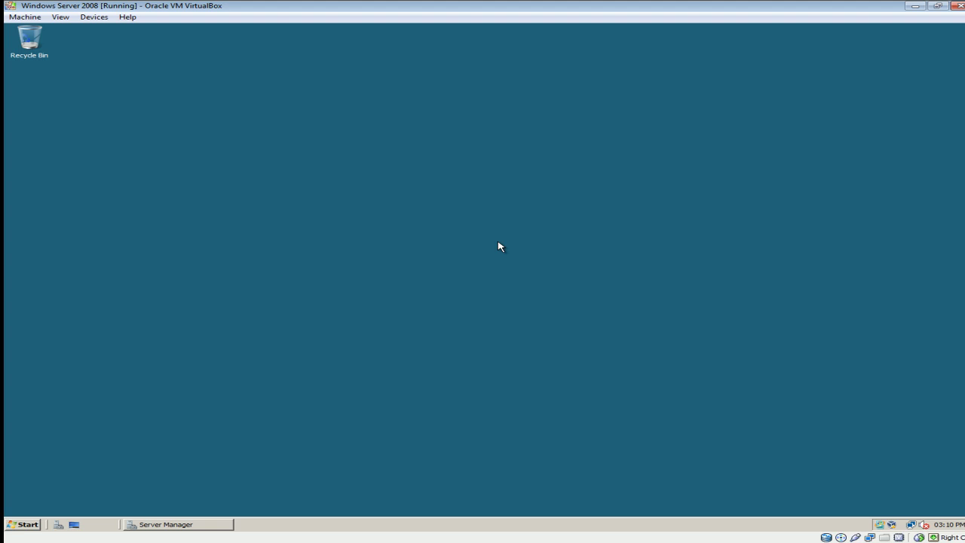
click(159, 526)
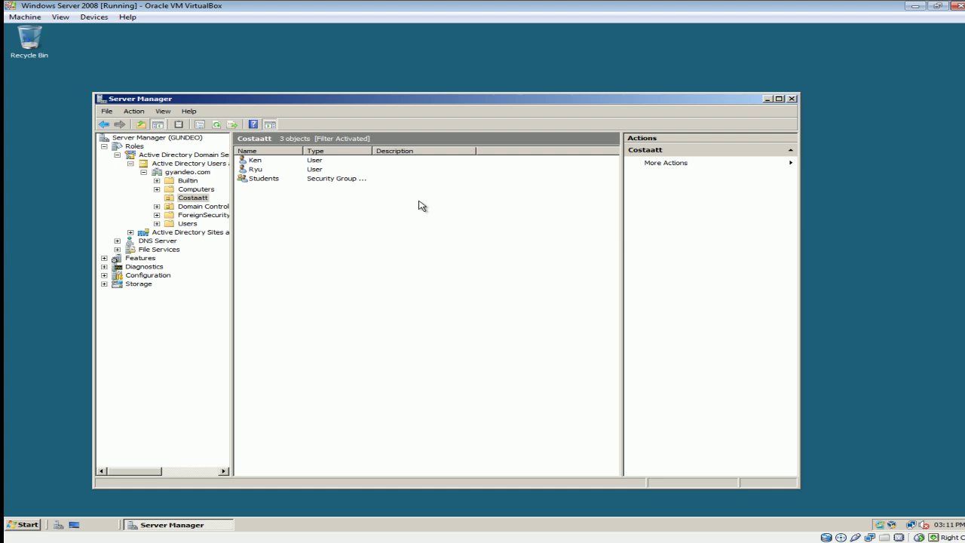
click(792, 100)
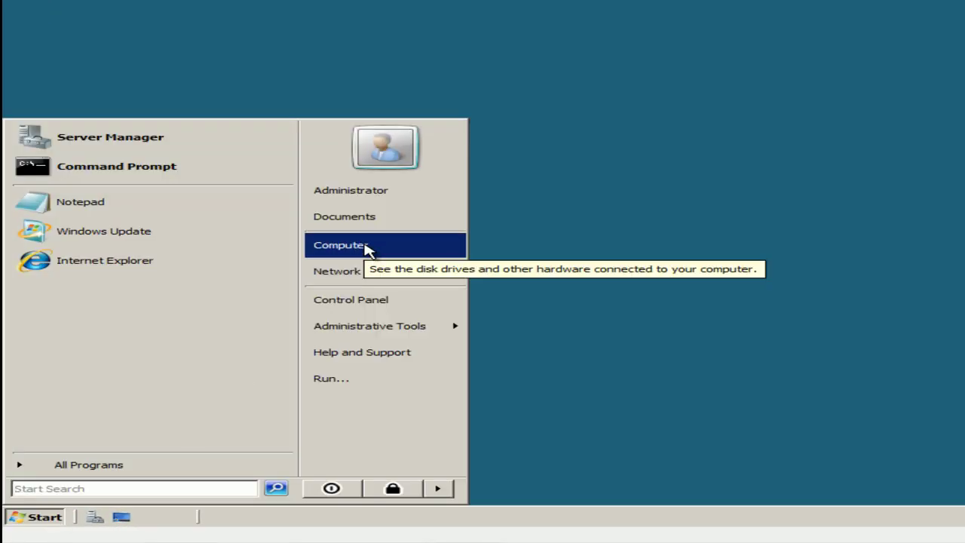
- Create a new folder named Home Directory in the root of Local Disk (C:)
click(365, 249)
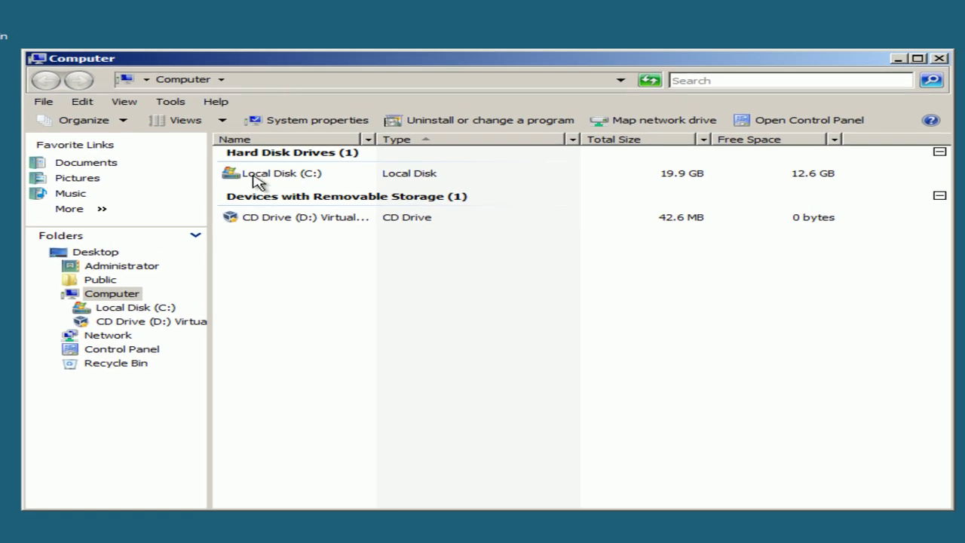
double_click(257, 177)
right_click(297, 311)
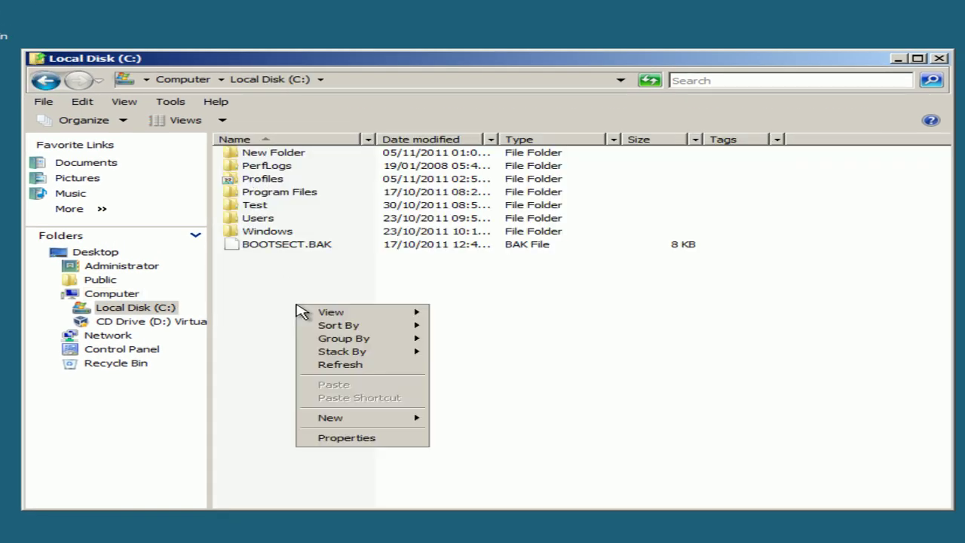
mouse_move(349, 421)
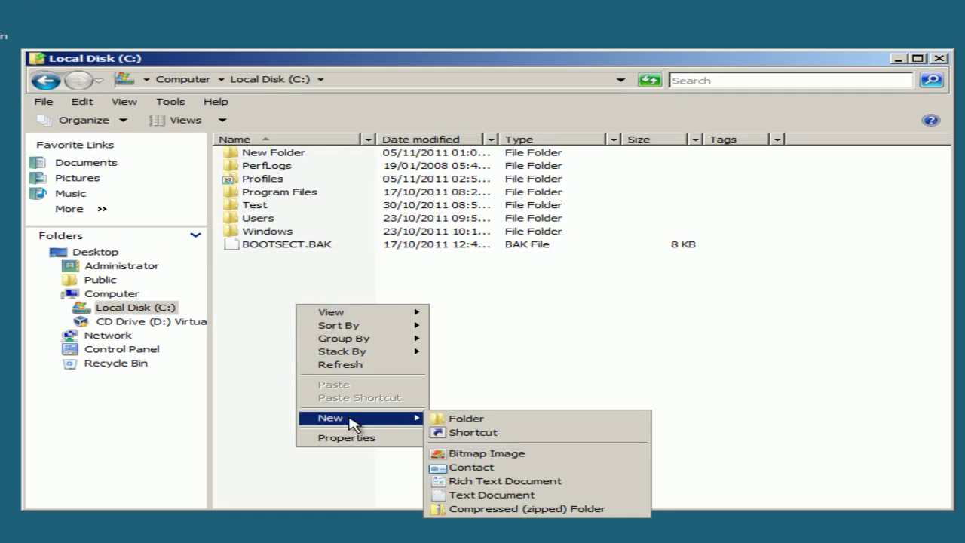
click(469, 421)
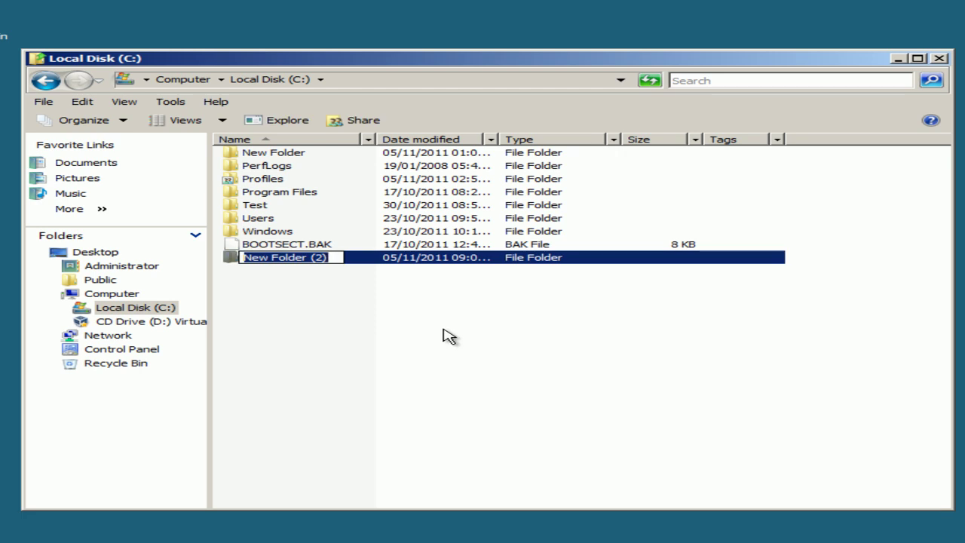
text(Home)
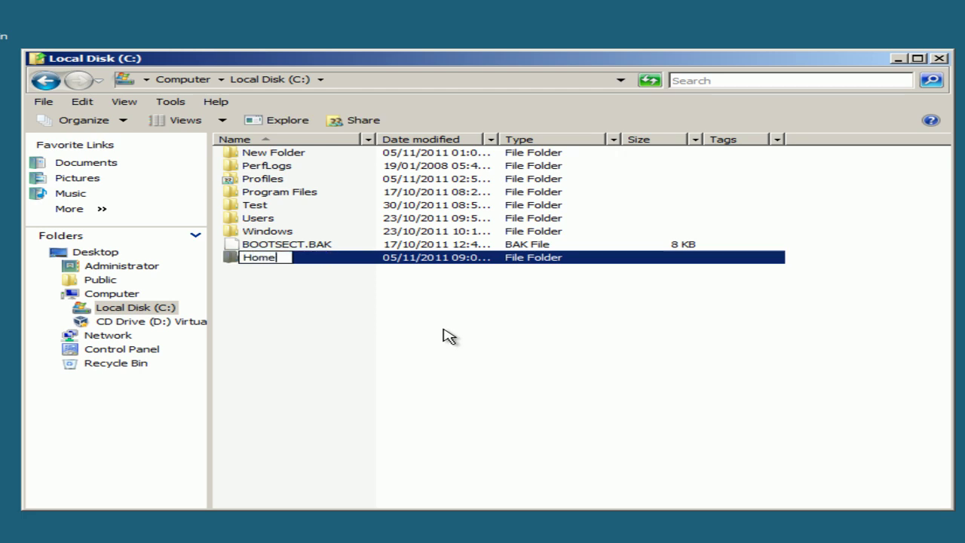
text( Do)
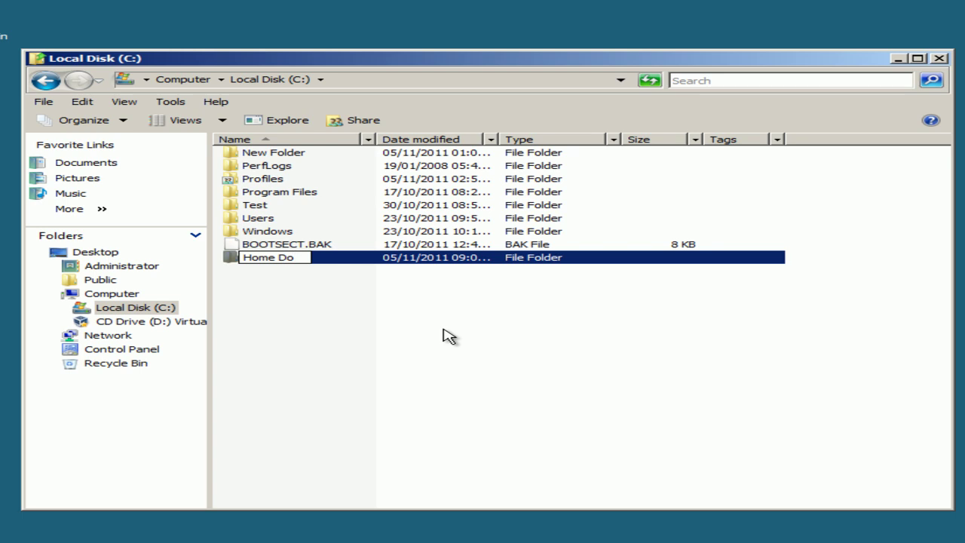
key(BackSpace)
text(irectory)
key(Return)
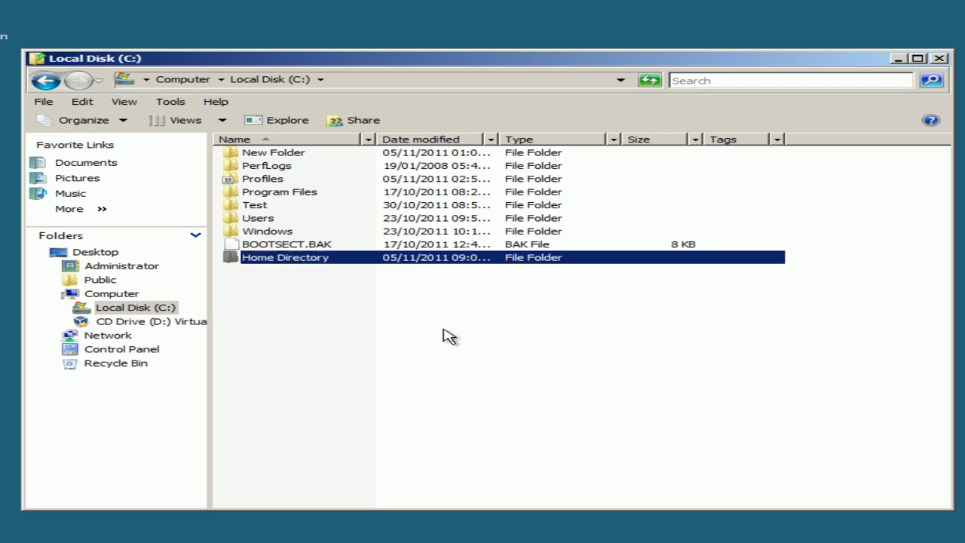
- Open the Home Directory folder's advanced sharing settings and enable sharing with the share name Home Dir$
double_click(283, 256)
right_click(283, 257)
click(399, 426)
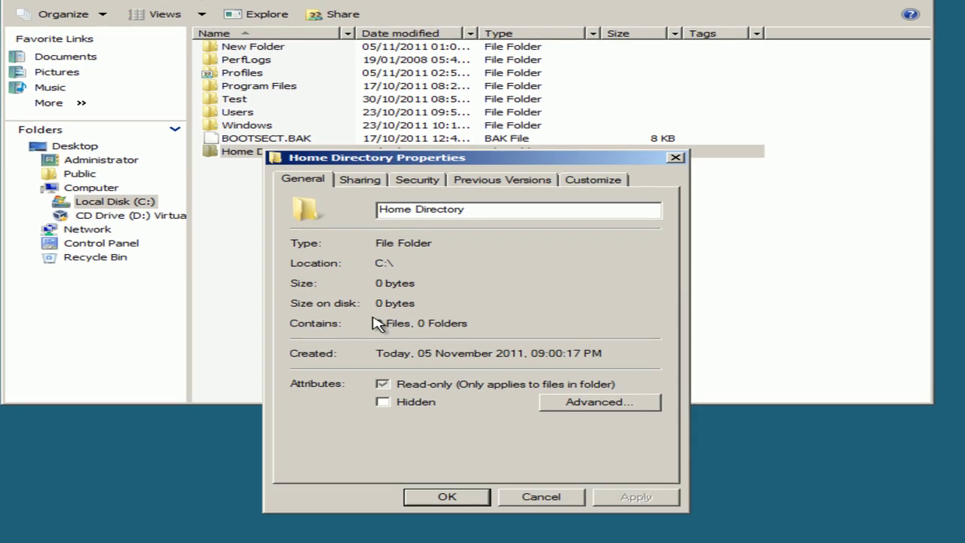
click(366, 185)
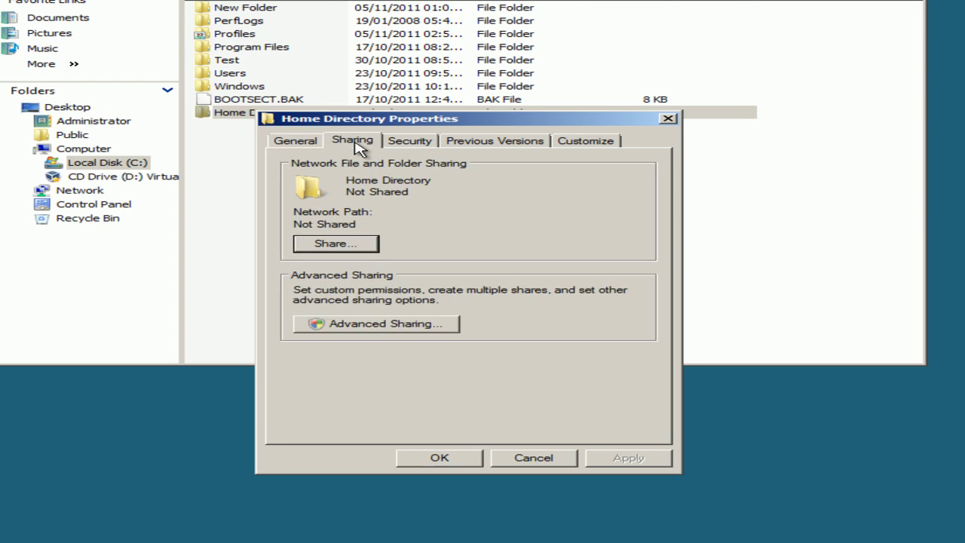
click(363, 324)
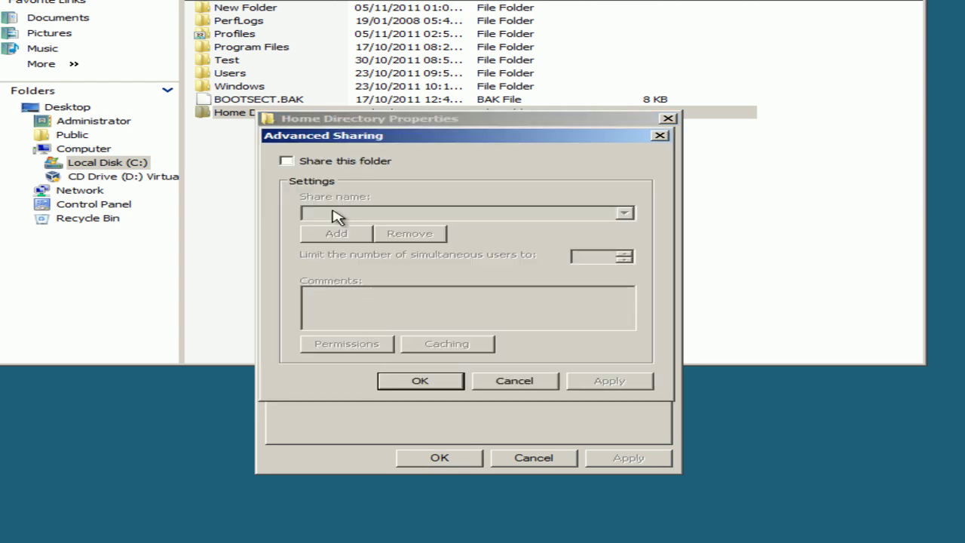
click(287, 161)
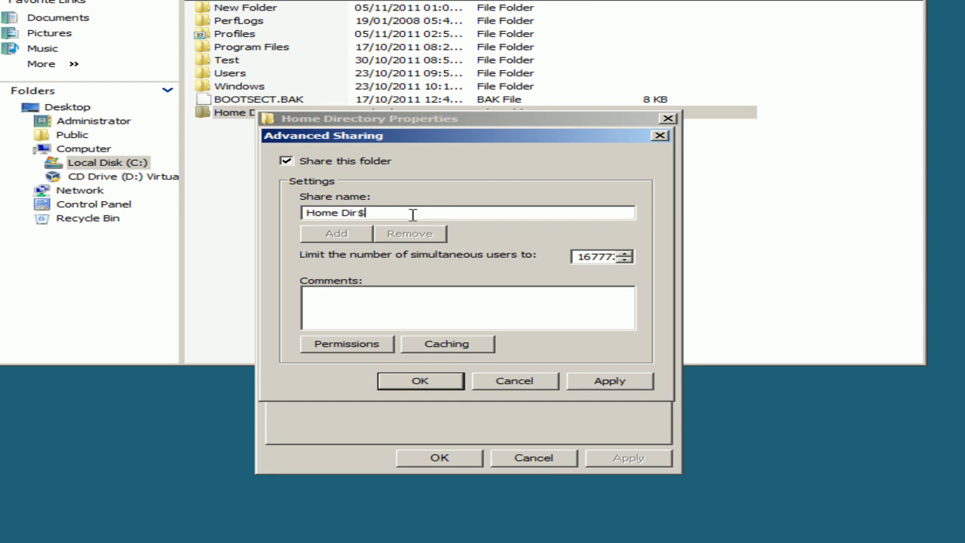
- Grant Everyone Full Control in the share permissions for Home Dir$ and accept them
click(360, 345)
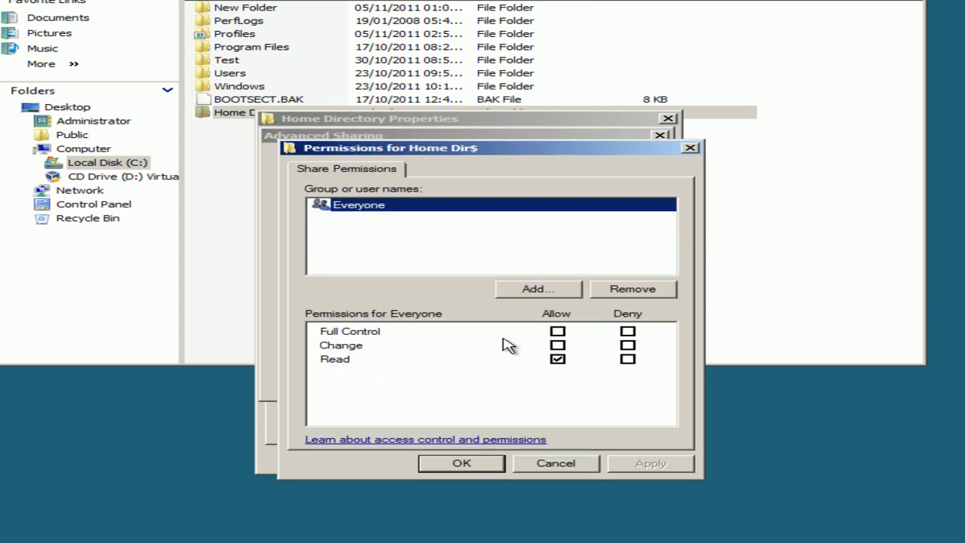
click(558, 333)
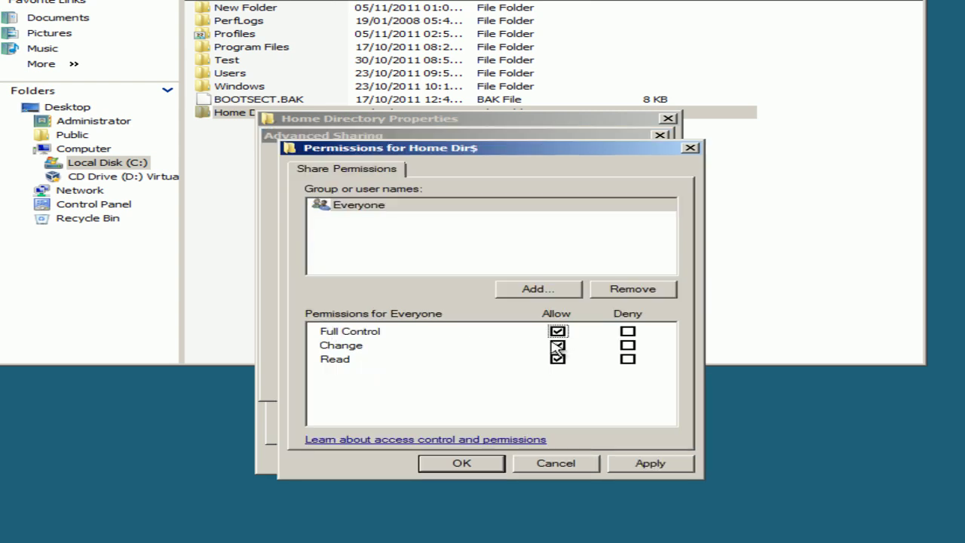
click(663, 469)
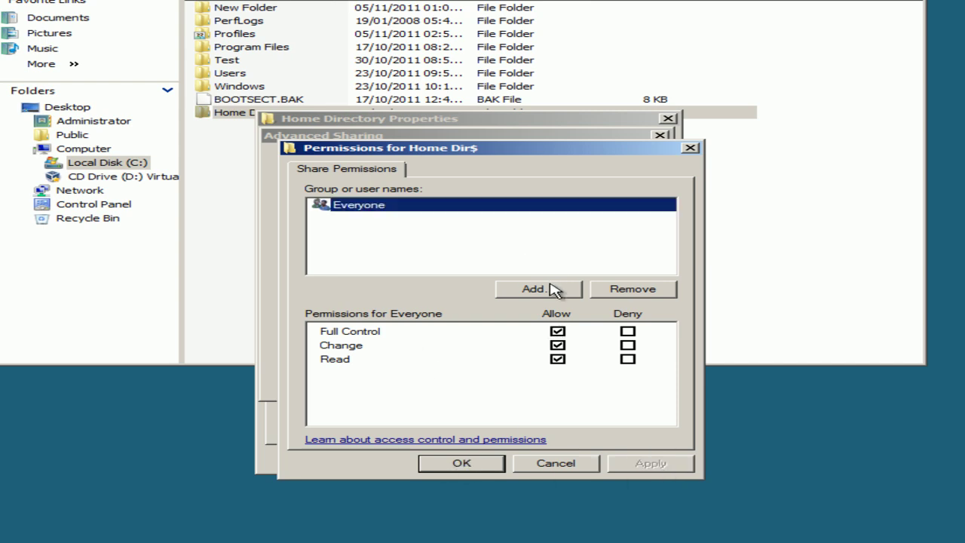
click(475, 465)
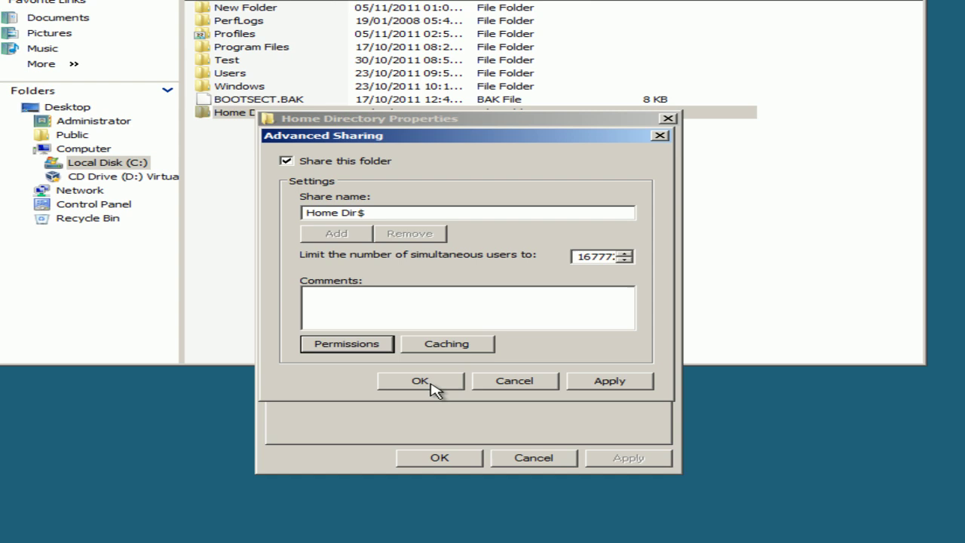
- Apply the Home Dir$ share, close the Home Directory properties and minimize the Local Disk (C:) window
click(611, 381)
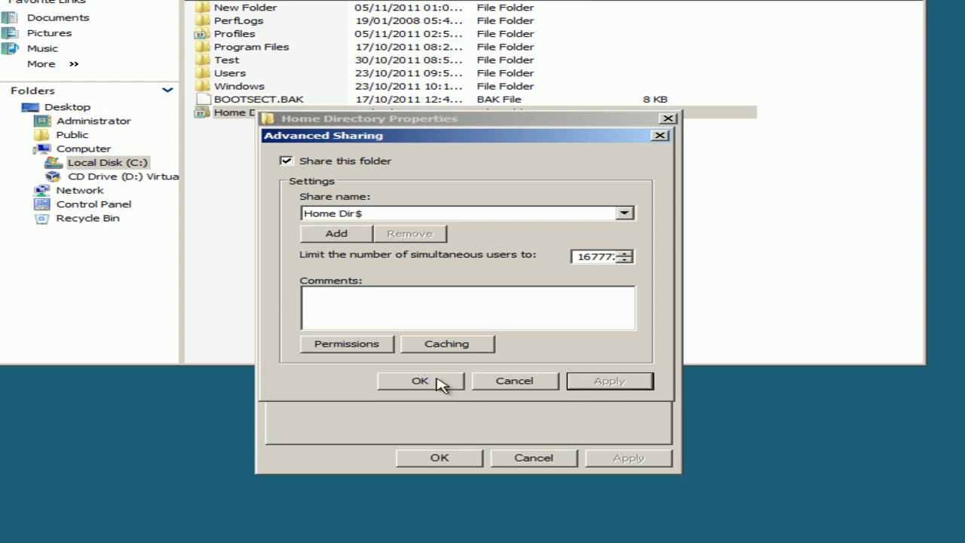
click(439, 382)
click(446, 458)
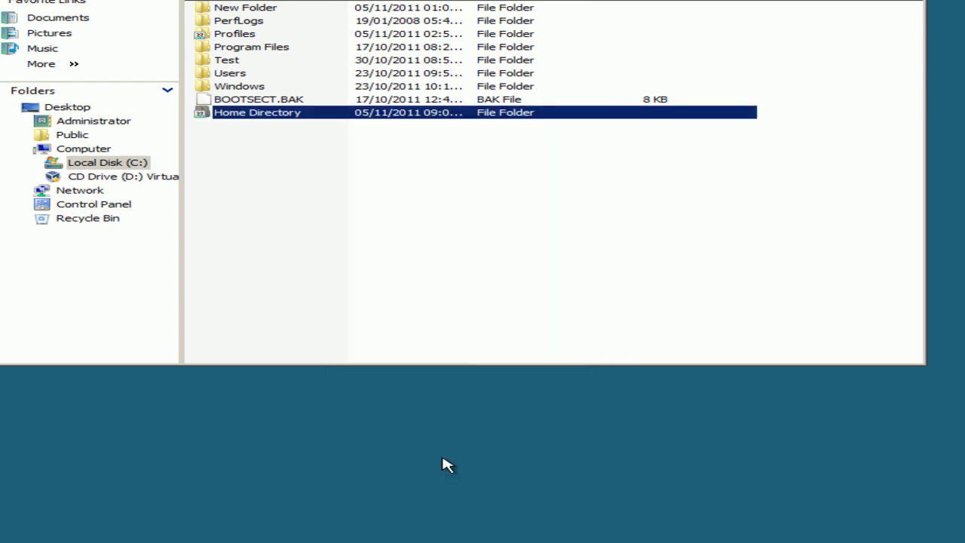
click(305, 203)
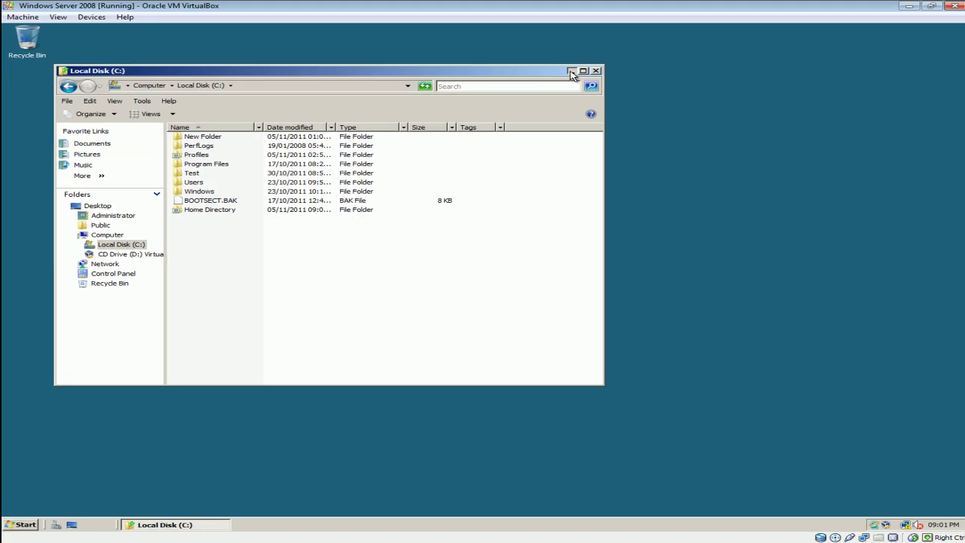
click(571, 71)
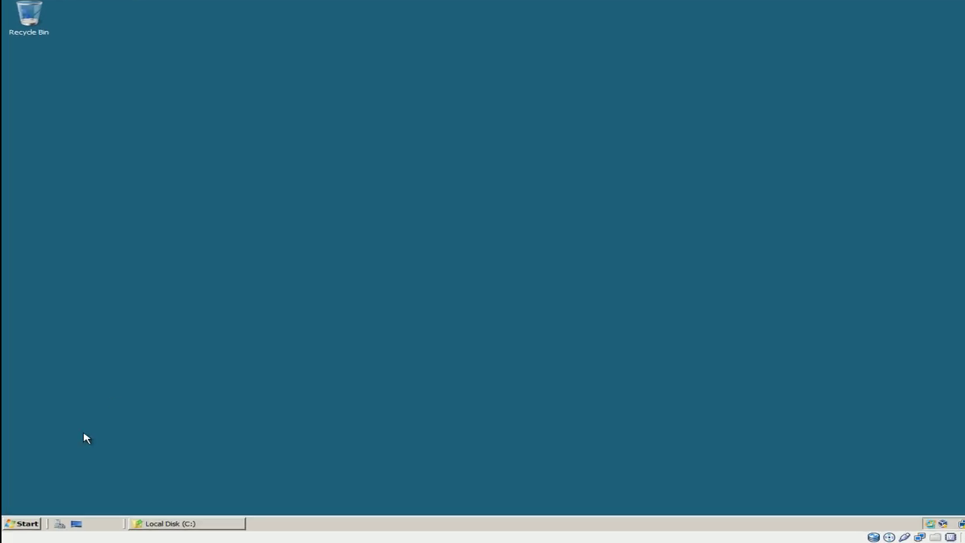
- Open Active Directory Users and Computers and display the profile settings of the second user in the Costaatt organizational unit
click(23, 524)
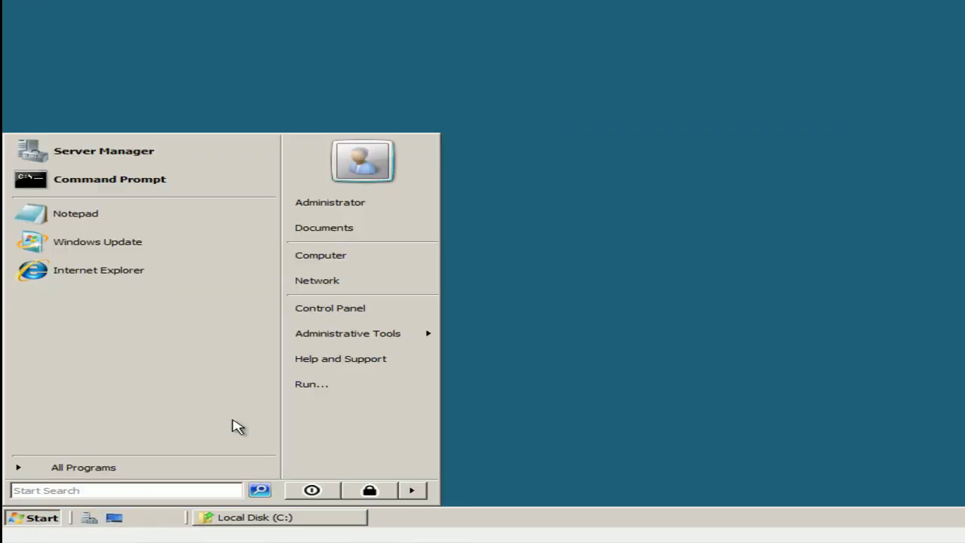
mouse_move(381, 340)
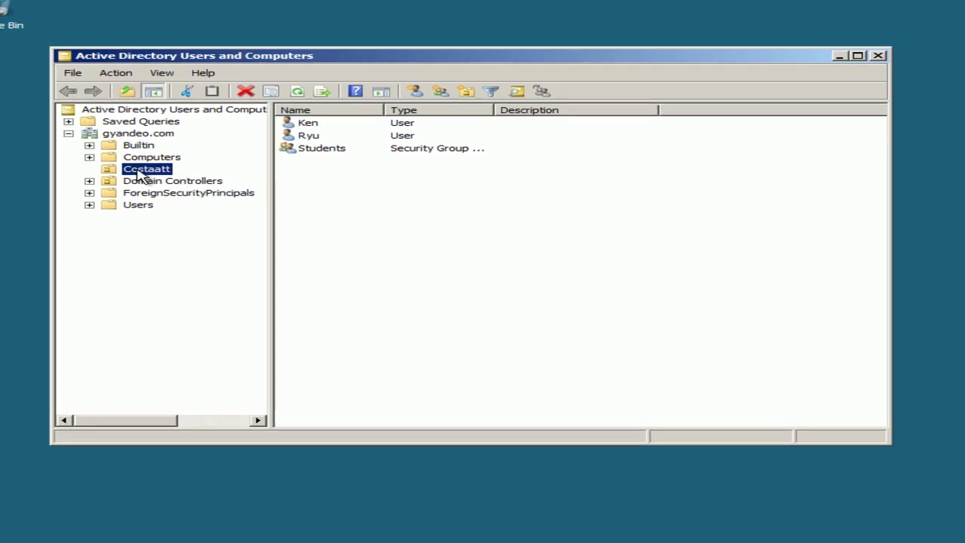
click(140, 172)
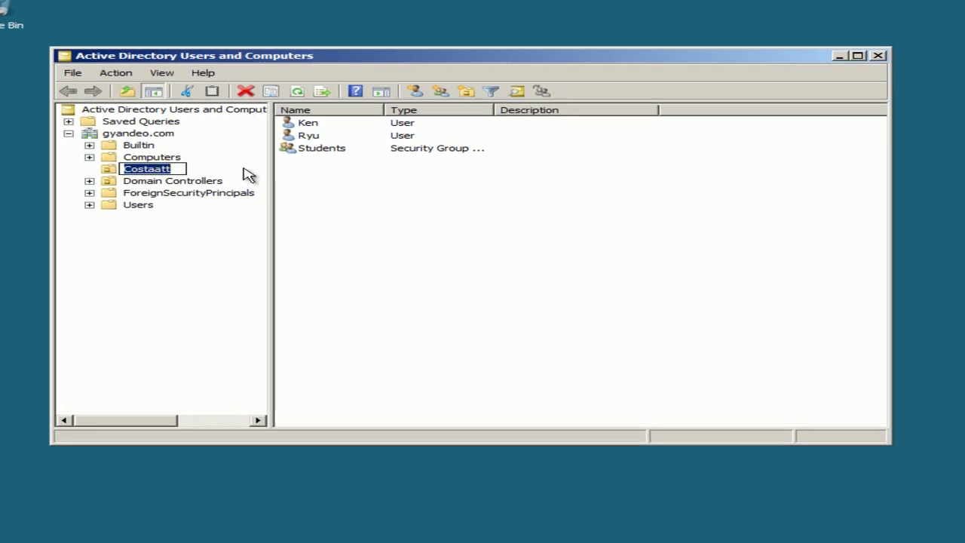
click(328, 134)
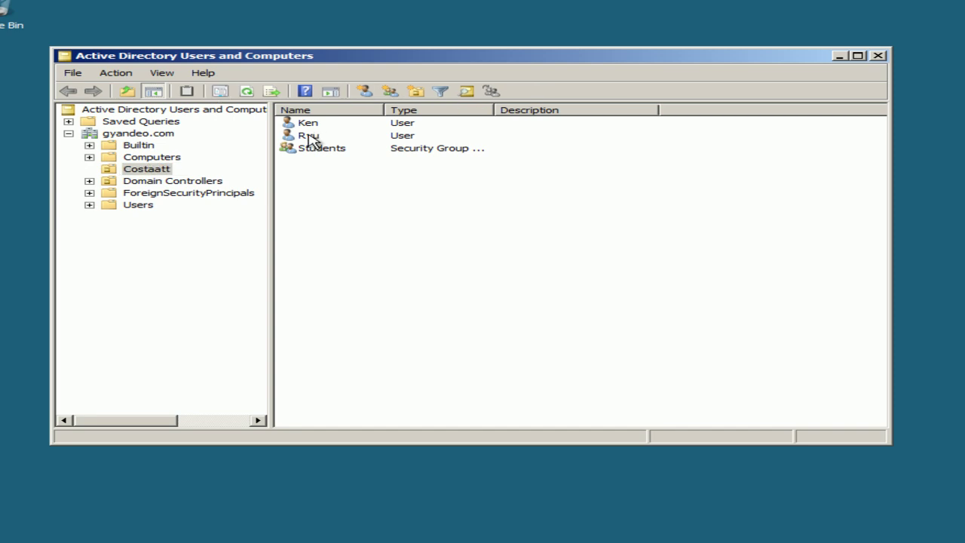
click(310, 138)
right_click(312, 141)
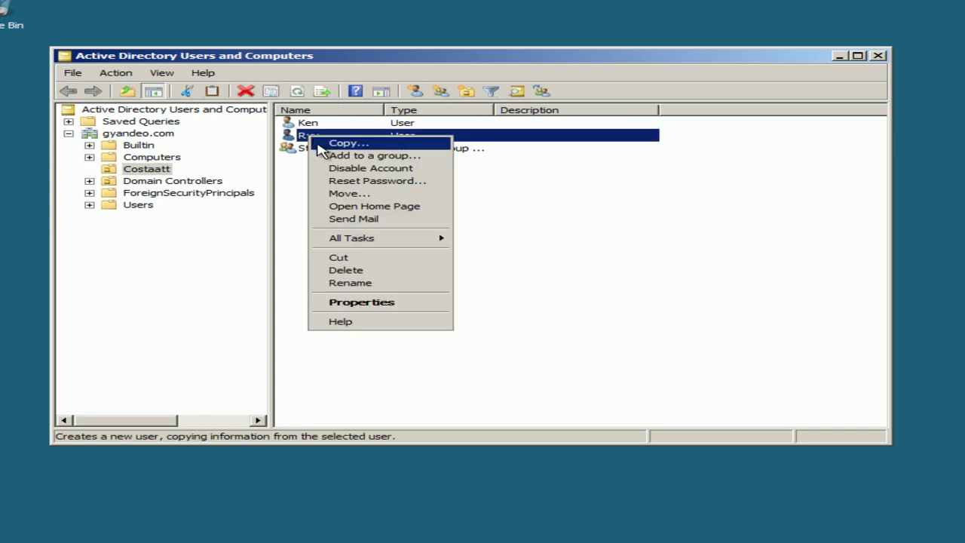
click(380, 303)
click(486, 105)
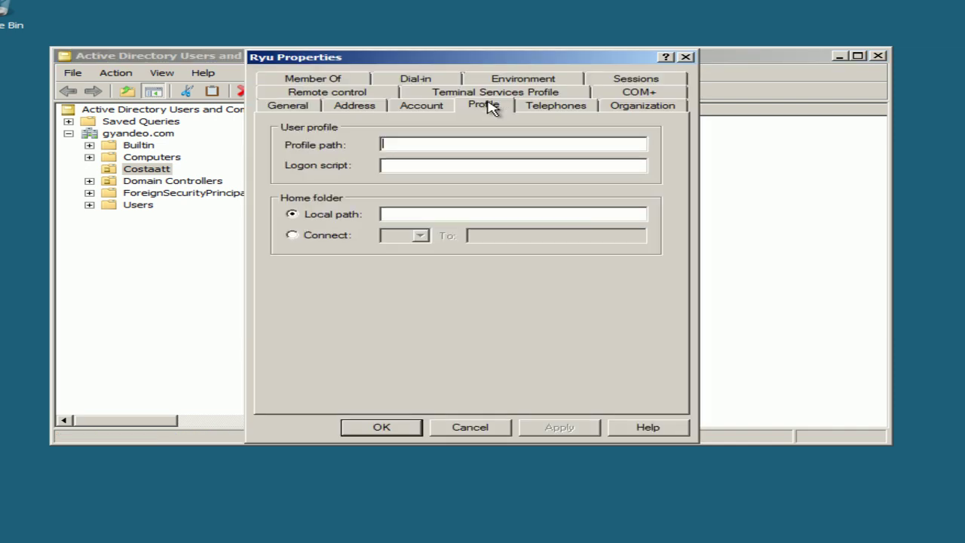
- Connect the user's home folder as drive Z: to \\GUNDEO\Home Dir$\%username%, then apply and close the user properties
click(294, 237)
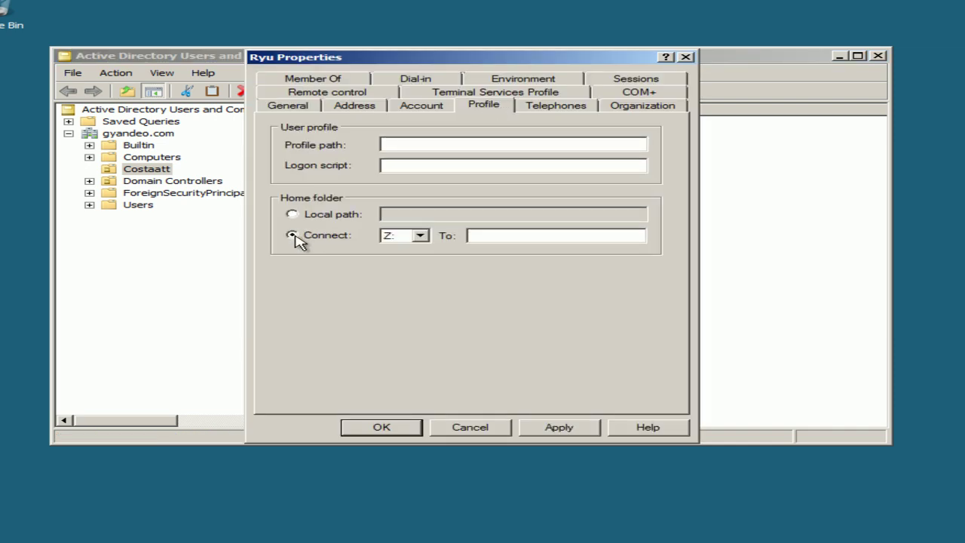
right_click(491, 238)
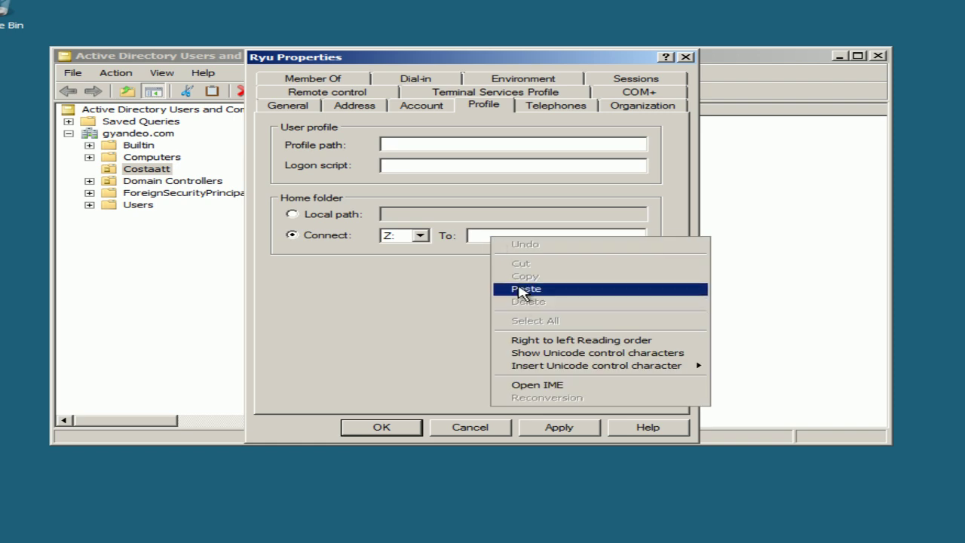
click(524, 289)
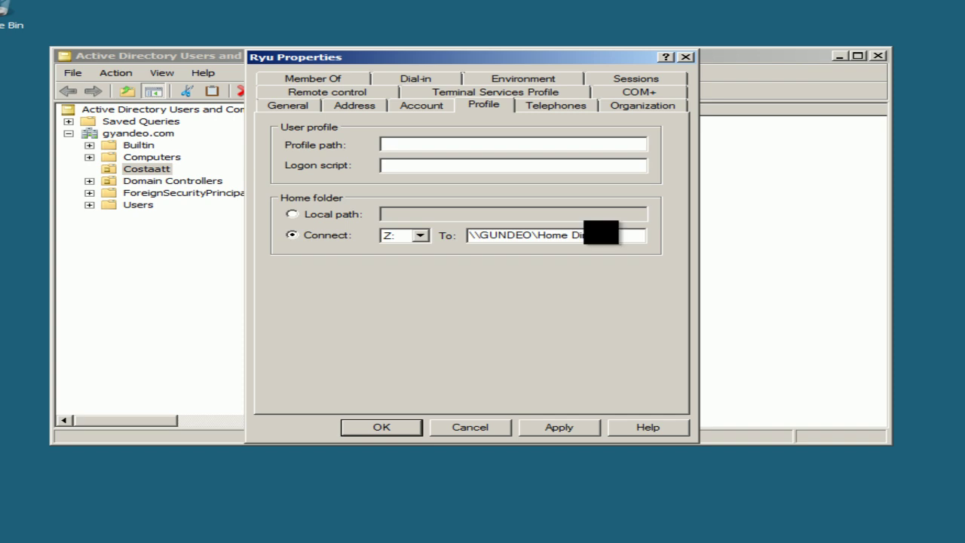
text(\%username)
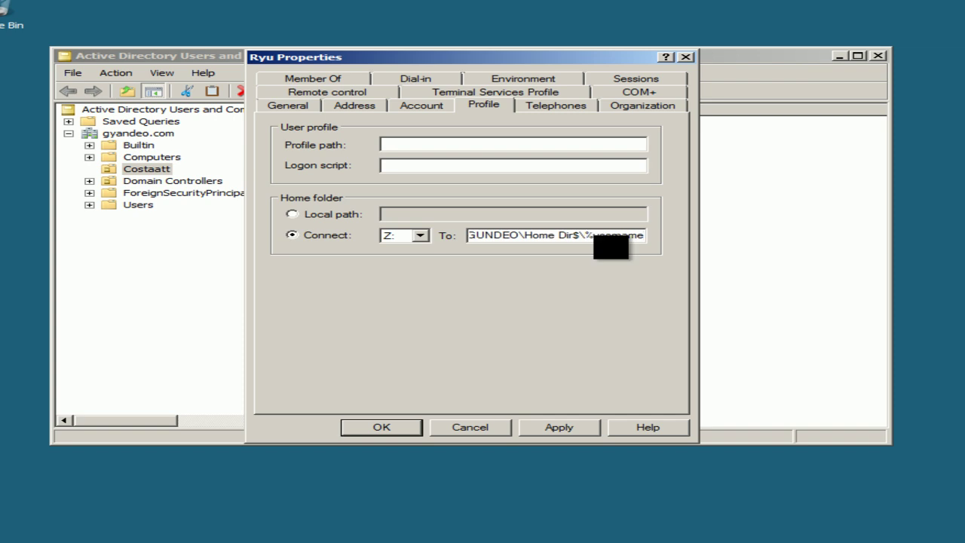
text(%)
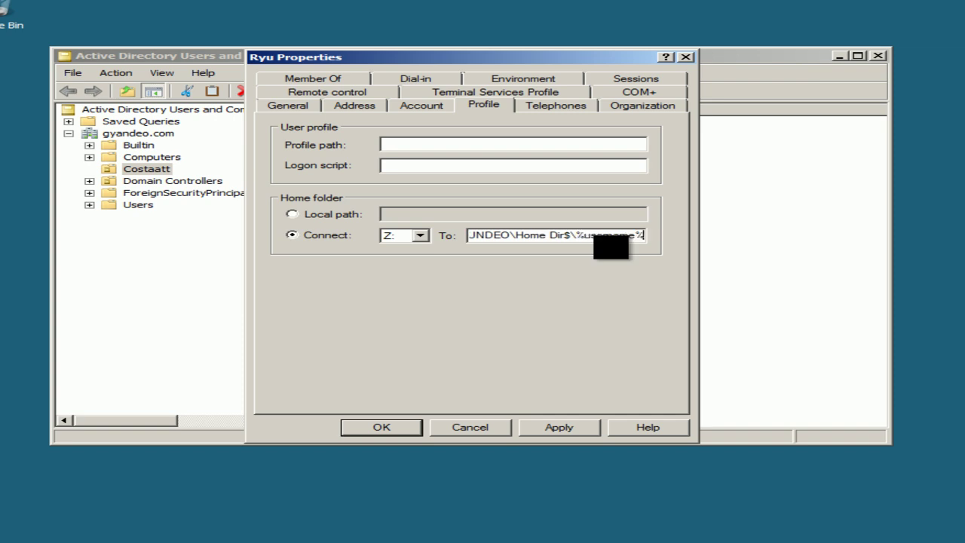
click(570, 431)
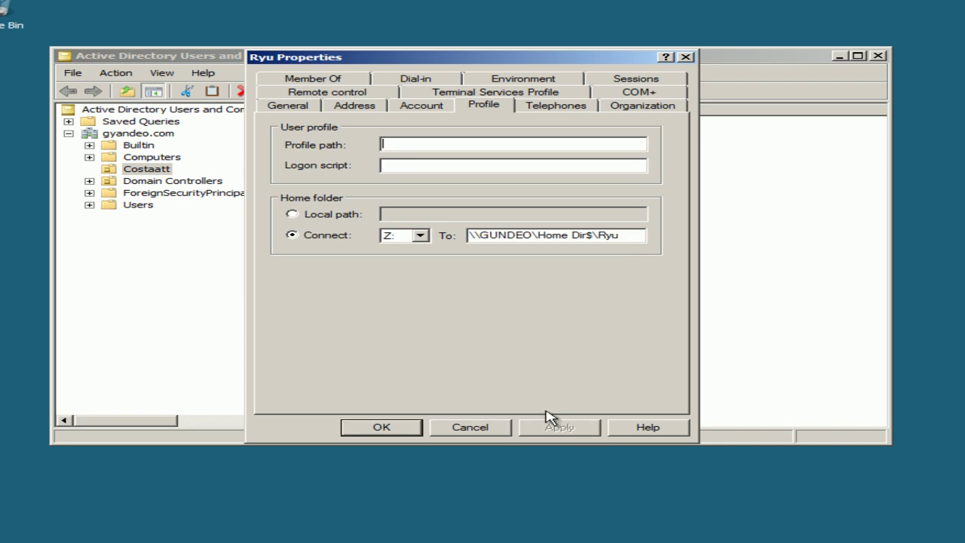
click(382, 428)
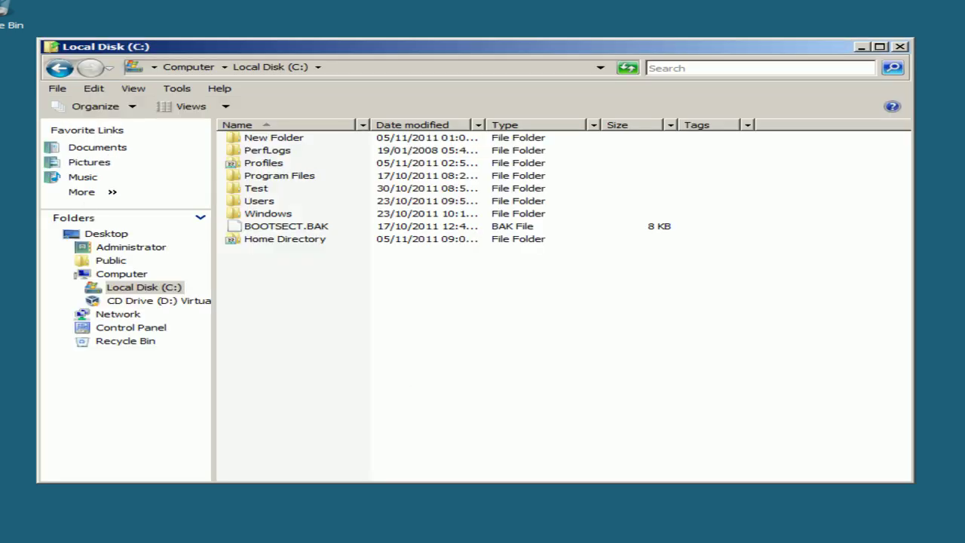
- Open C:\Home Directory and check for the user's home folder
click(292, 240)
double_click(291, 239)
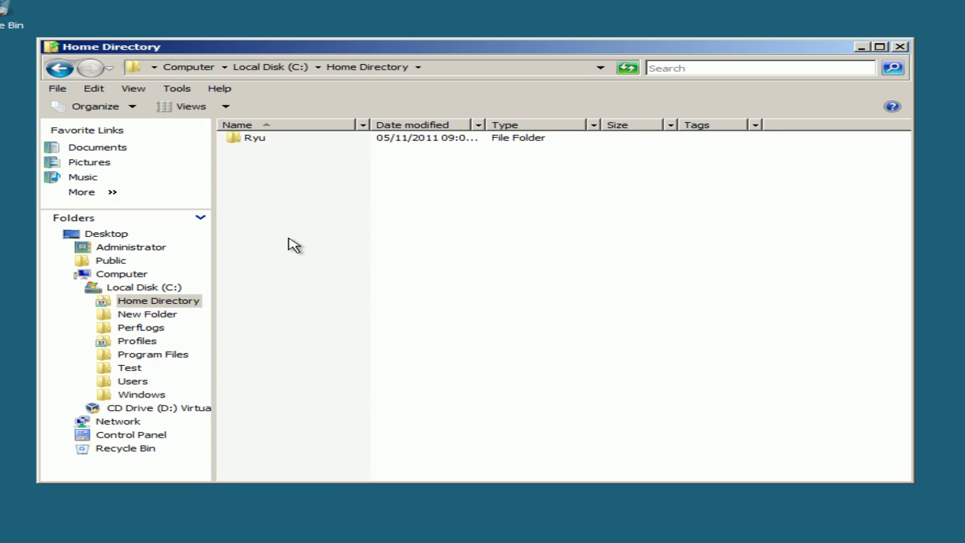
click(255, 140)
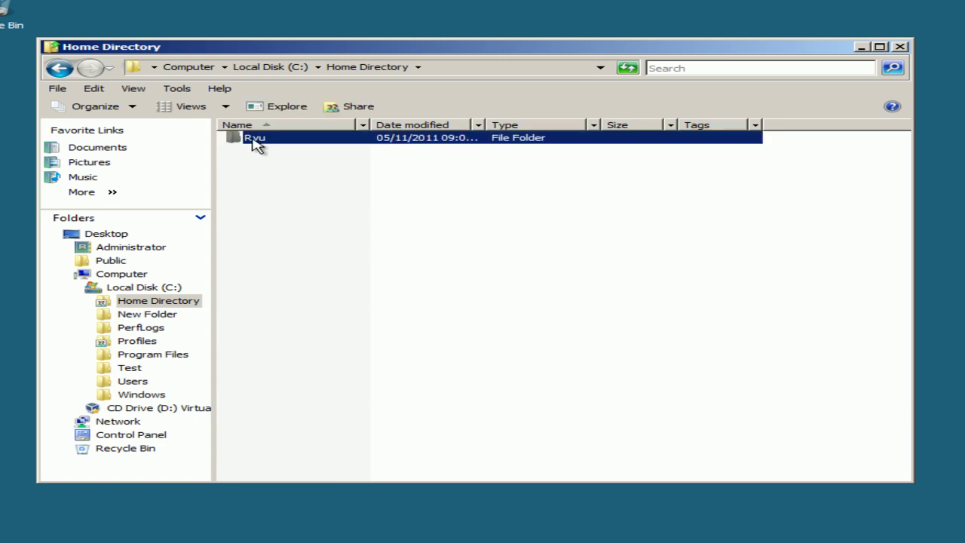
click(280, 205)
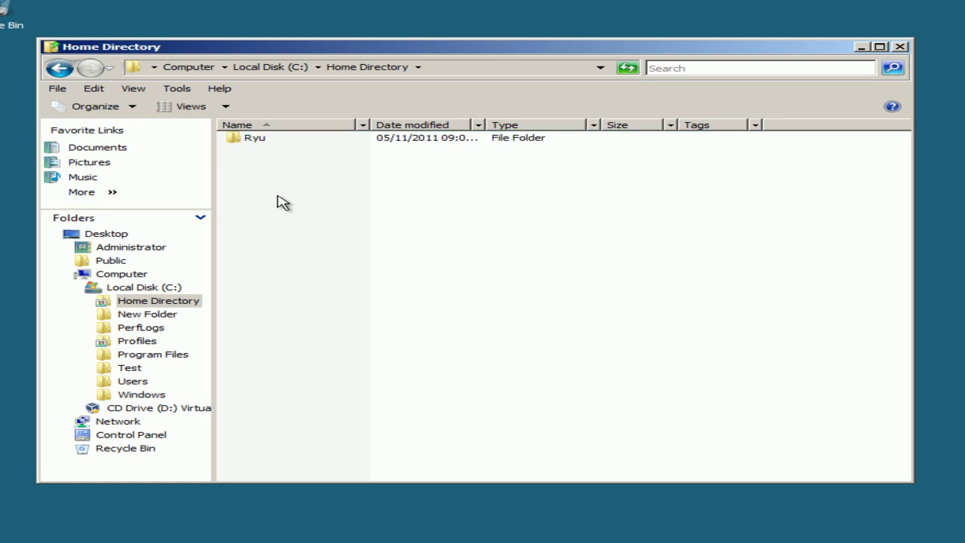